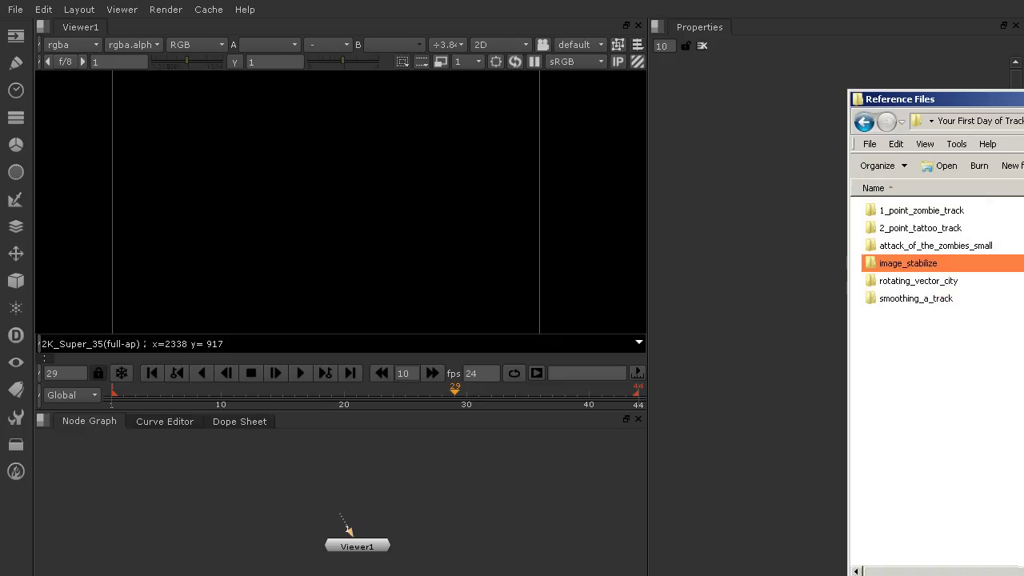
- Drag the image_stabilize folder from Reference Files into the Node Graph as Read1, then close Explorer
drag(1023, 60, 880, 61)
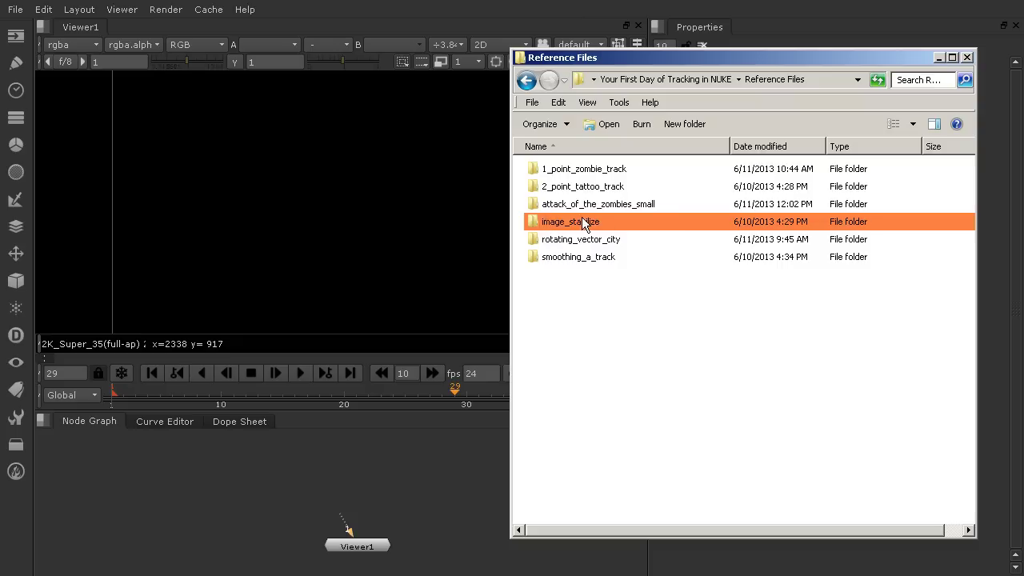
drag(568, 222, 277, 448)
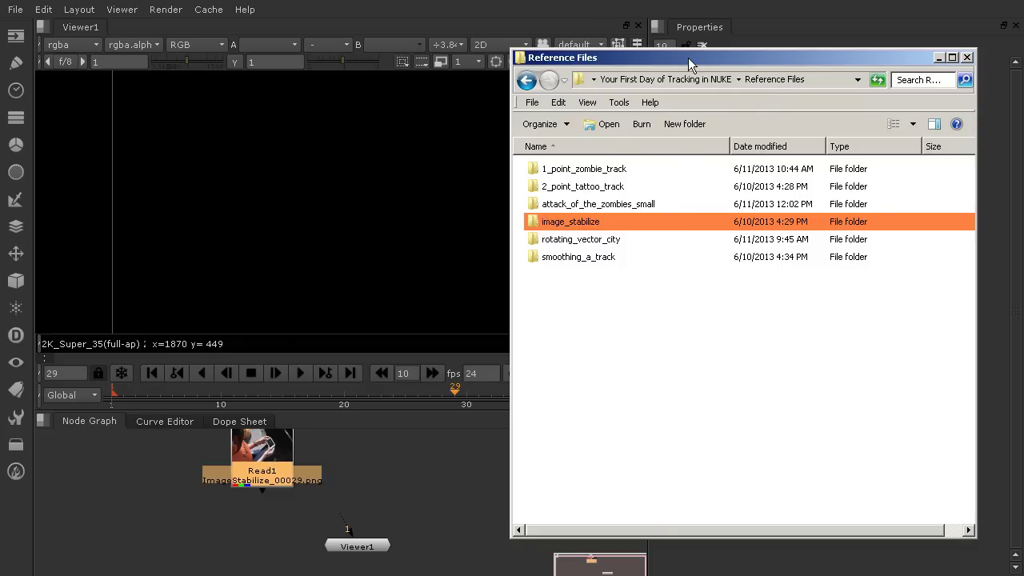
click(966, 57)
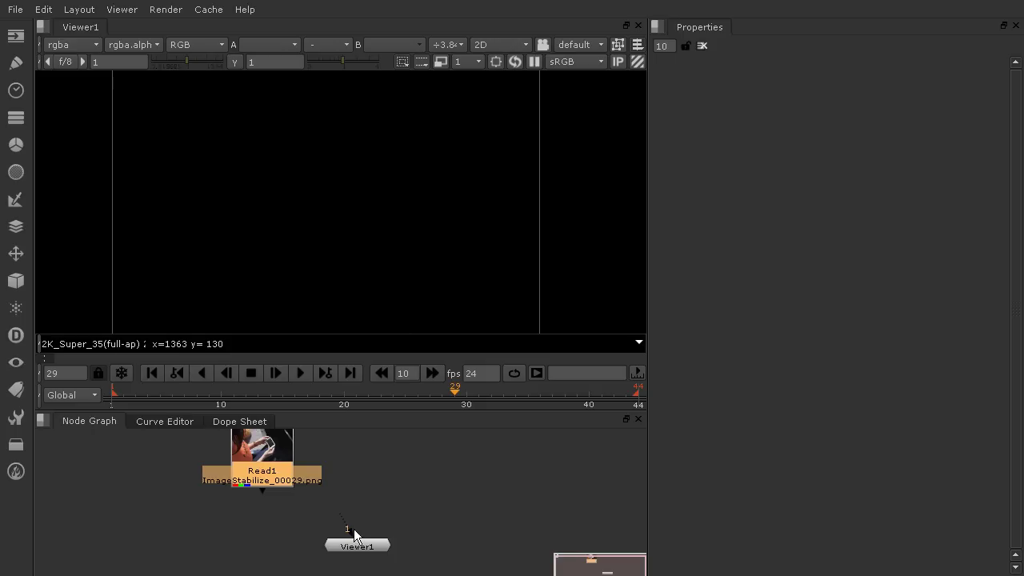
- Connect Viewer1 directly under Read1 and play the handheld phone clip through twice
drag(358, 549, 295, 472)
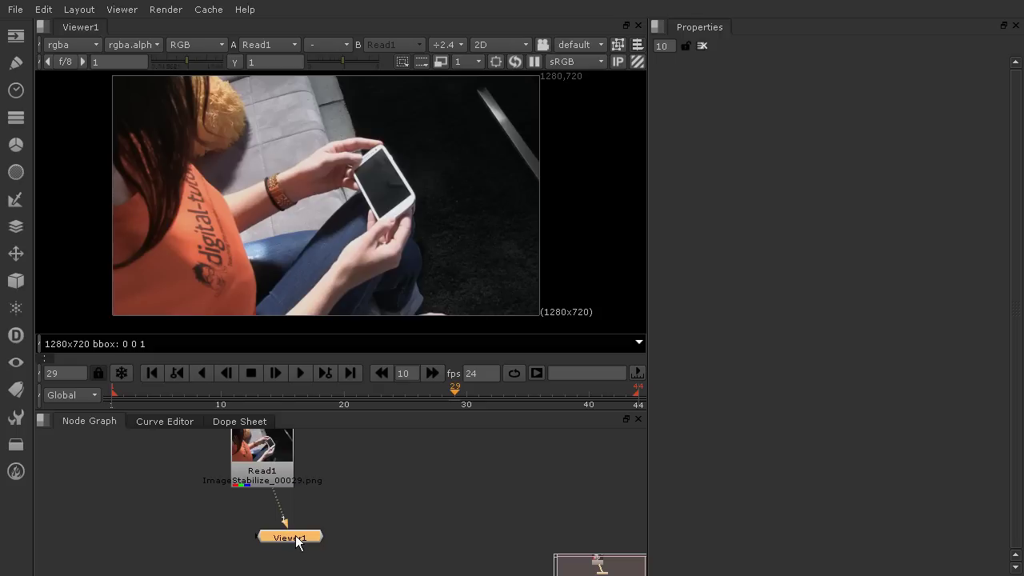
drag(297, 541, 269, 541)
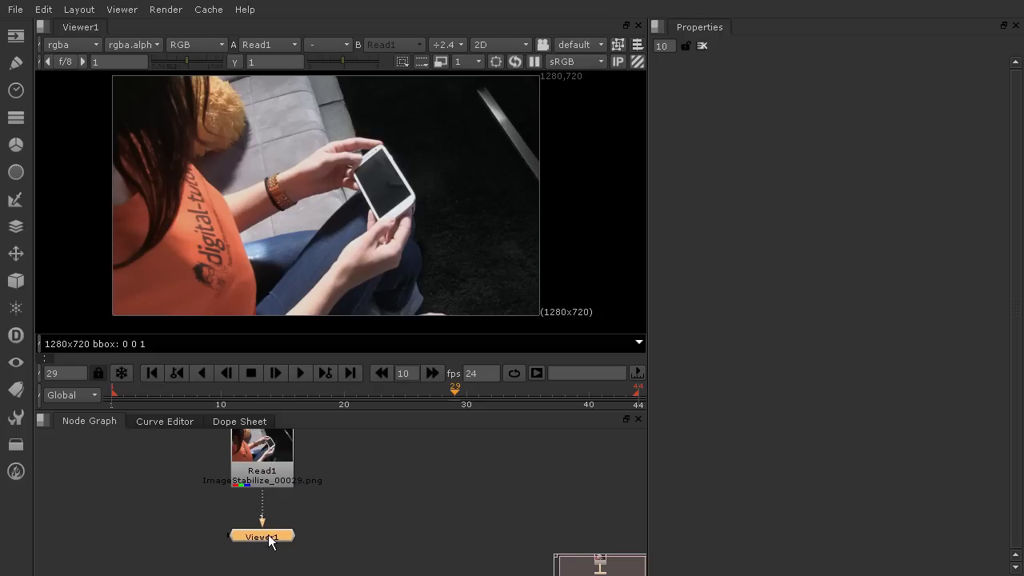
click(300, 373)
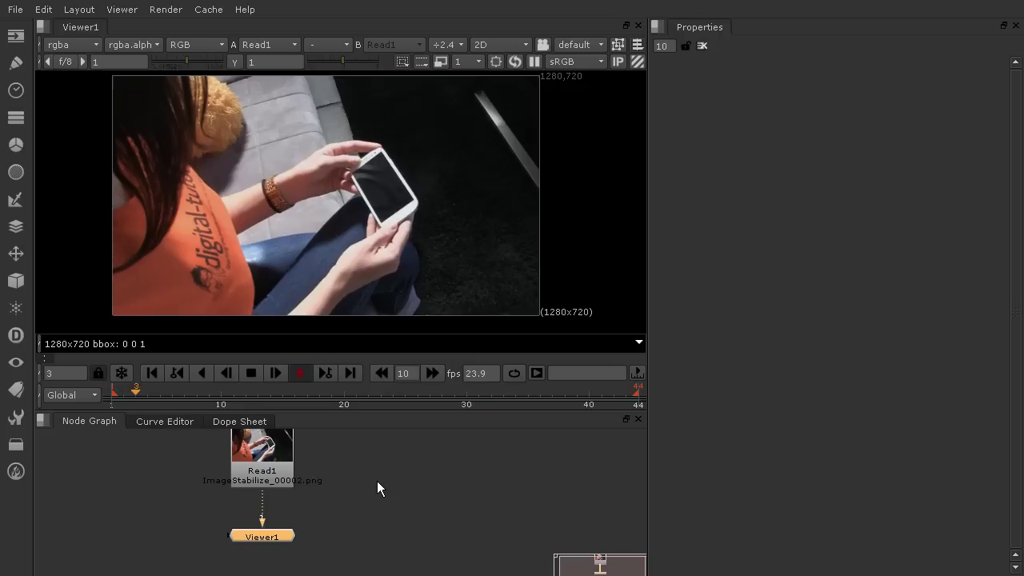
click(253, 374)
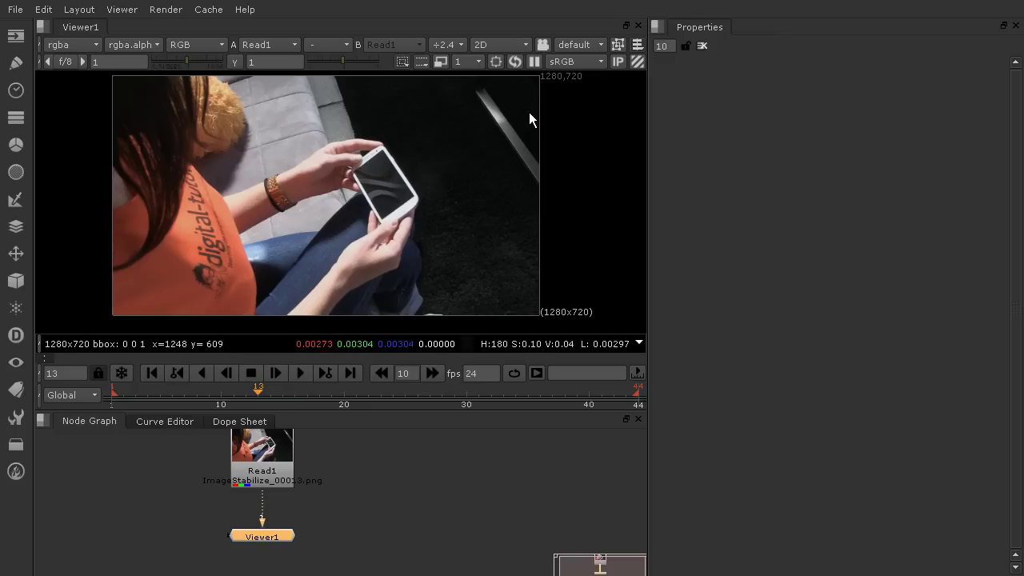
click(300, 372)
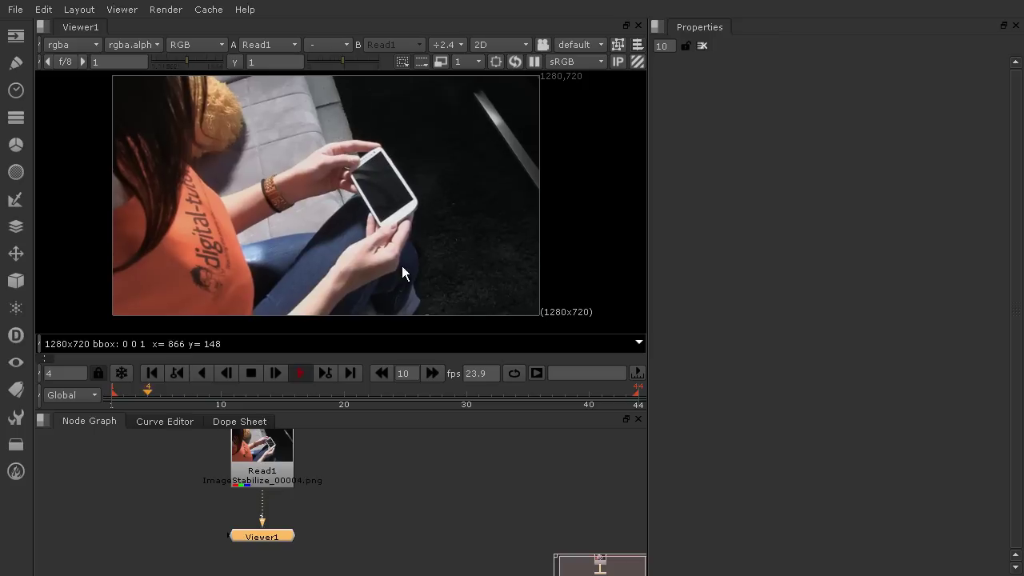
click(251, 374)
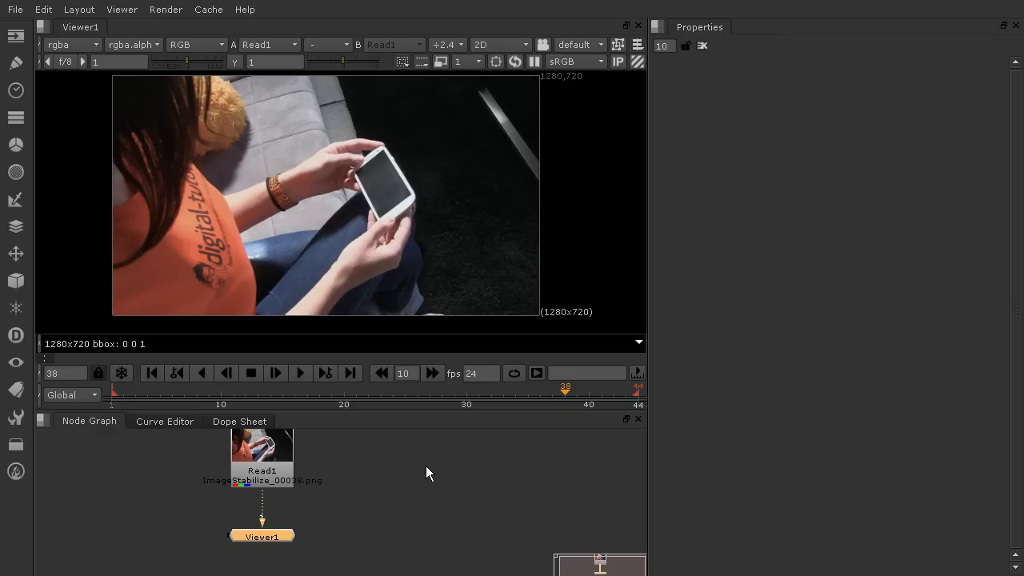
- Insert a ColorCorrect node between Read1 and Viewer1 with master contrast 1.25
key(Tab)
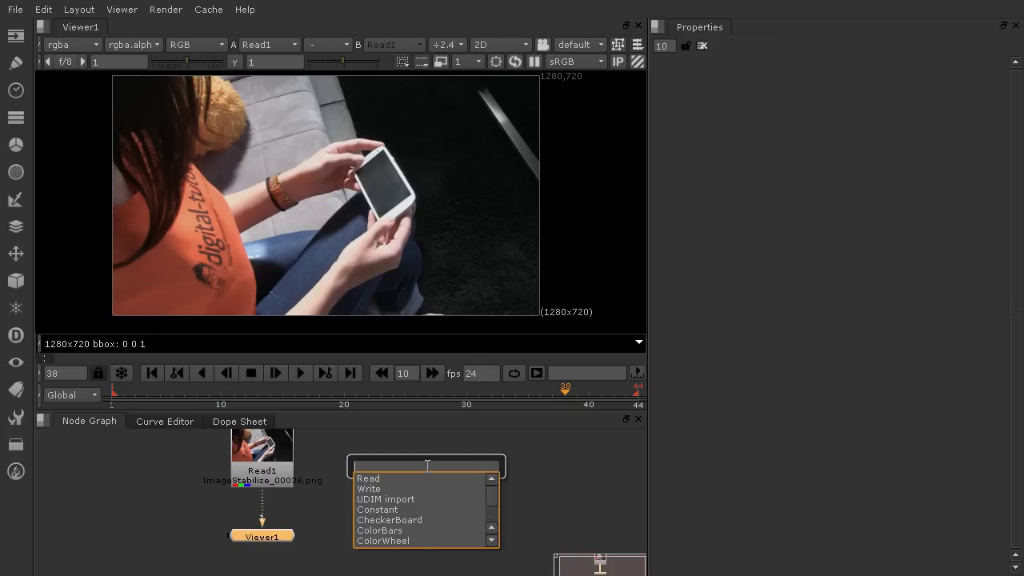
text(co.)
key(BackSpace)
text(lorCorrect)
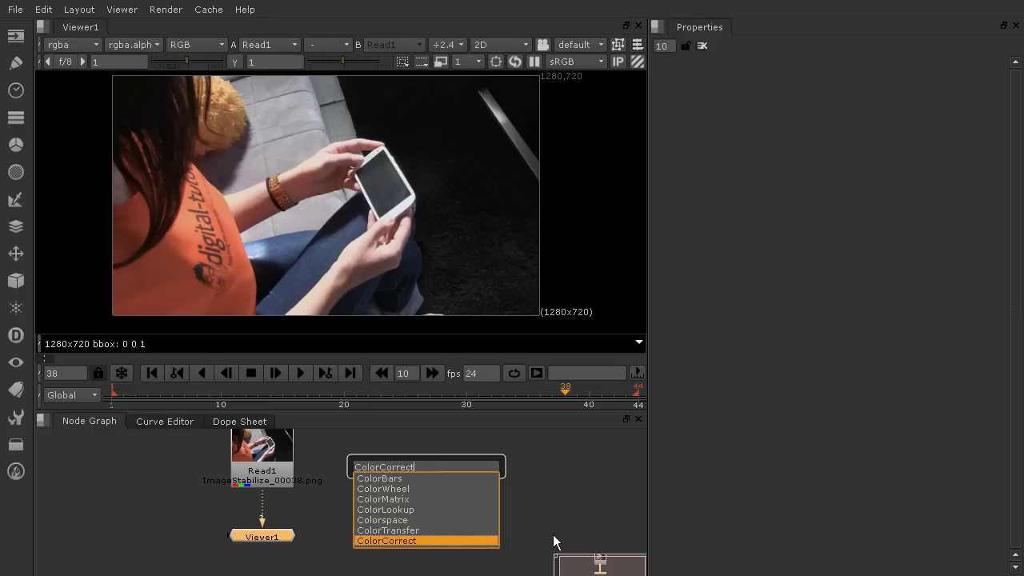
key(Return)
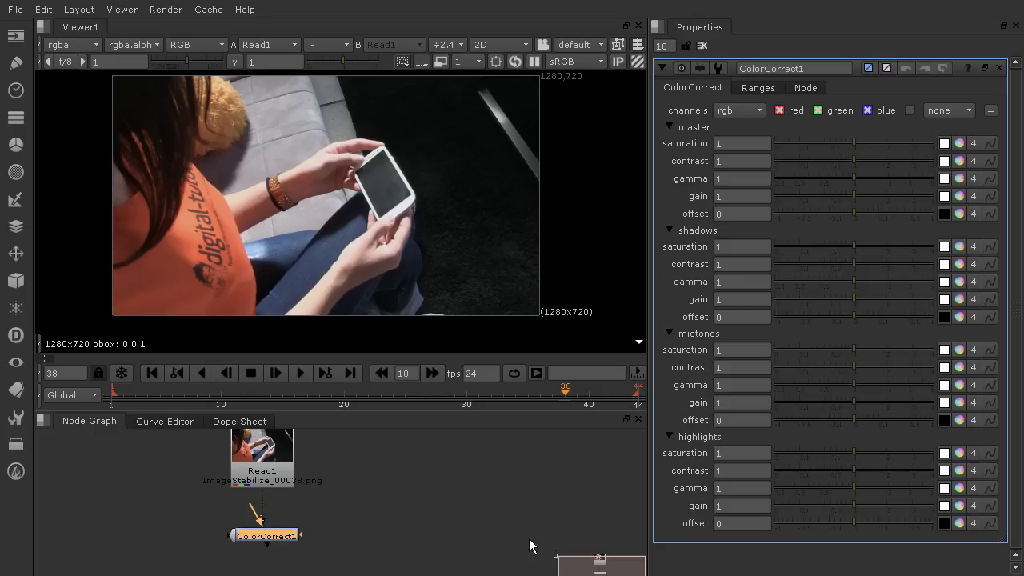
drag(290, 538, 274, 516)
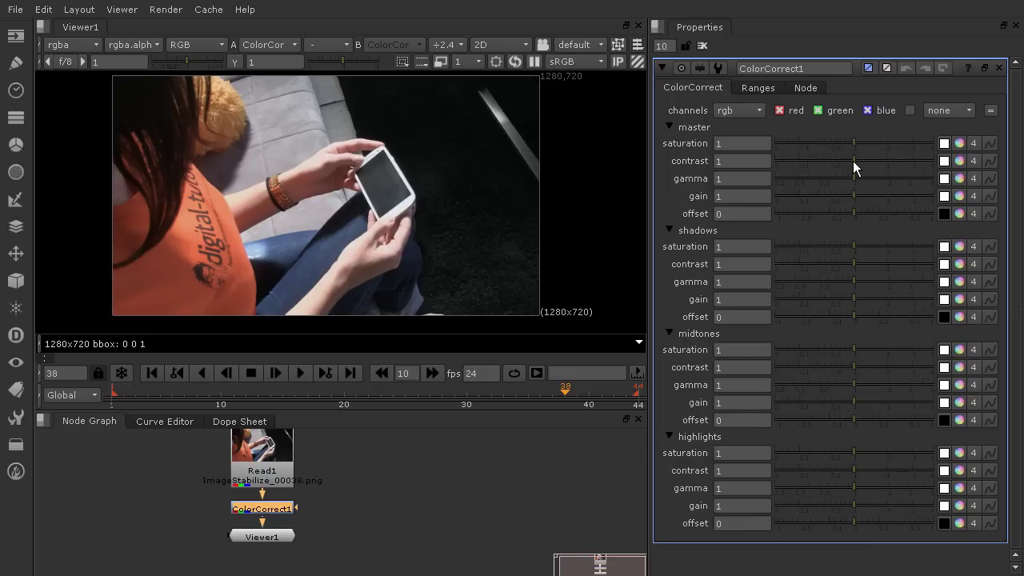
drag(853, 161, 962, 176)
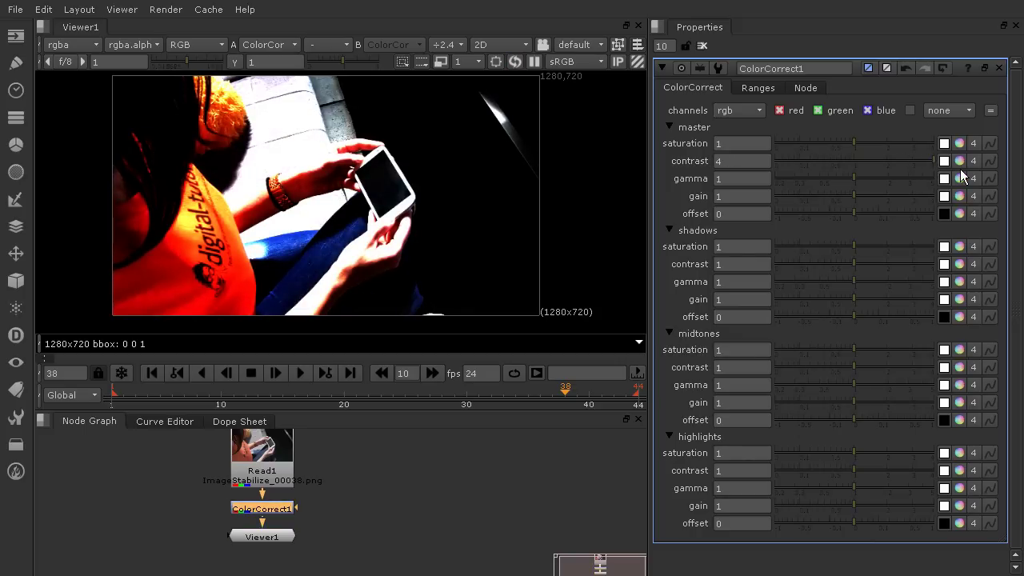
drag(934, 162, 861, 163)
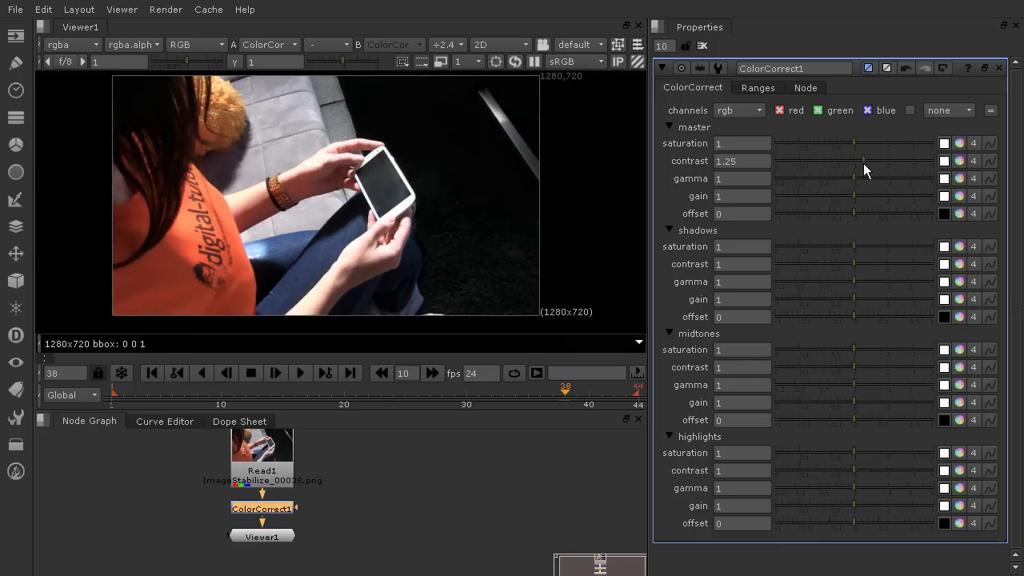
scroll(489, 96, up, 6)
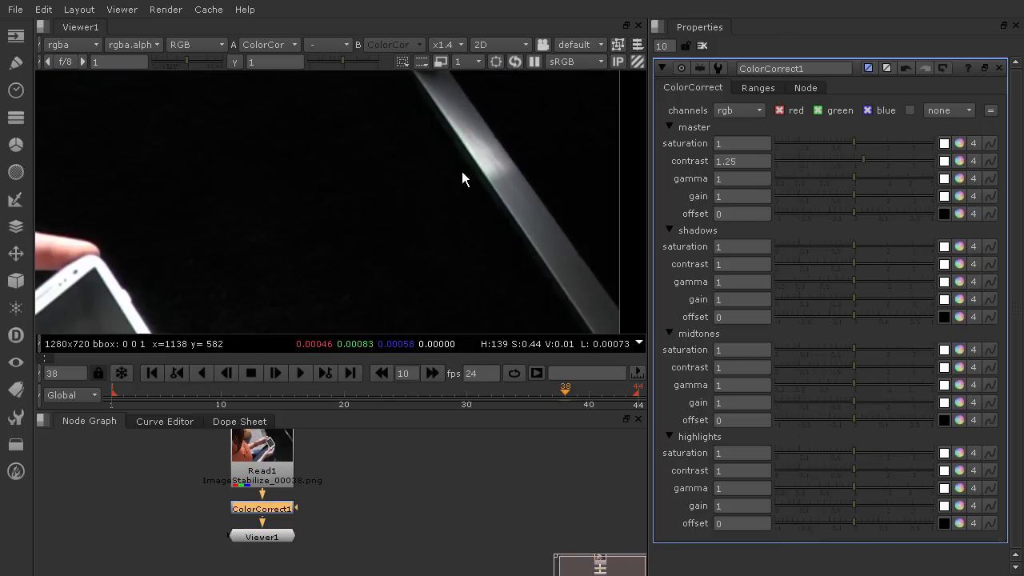
scroll(512, 136, up, 1)
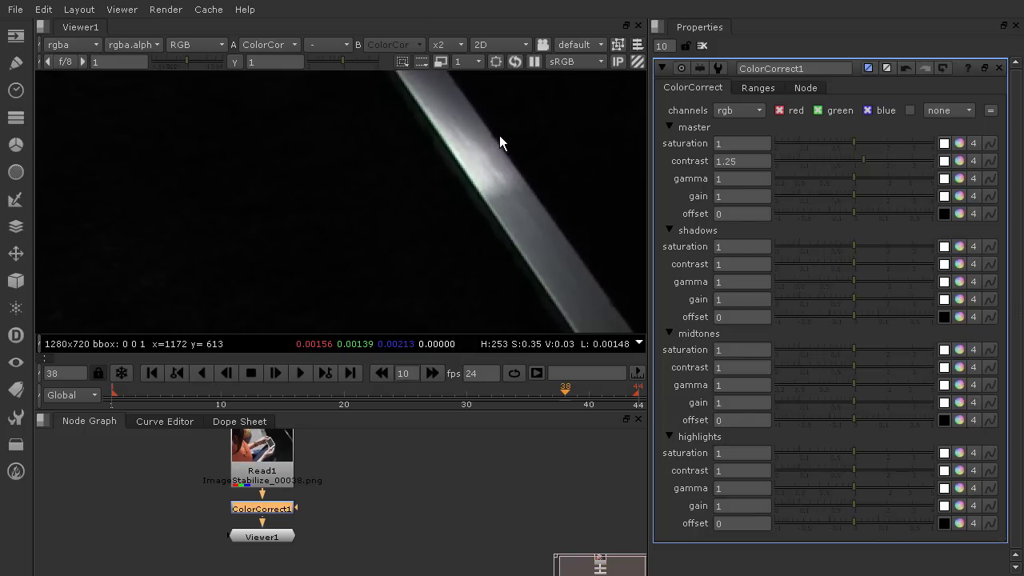
middle_drag(505, 127, 508, 200)
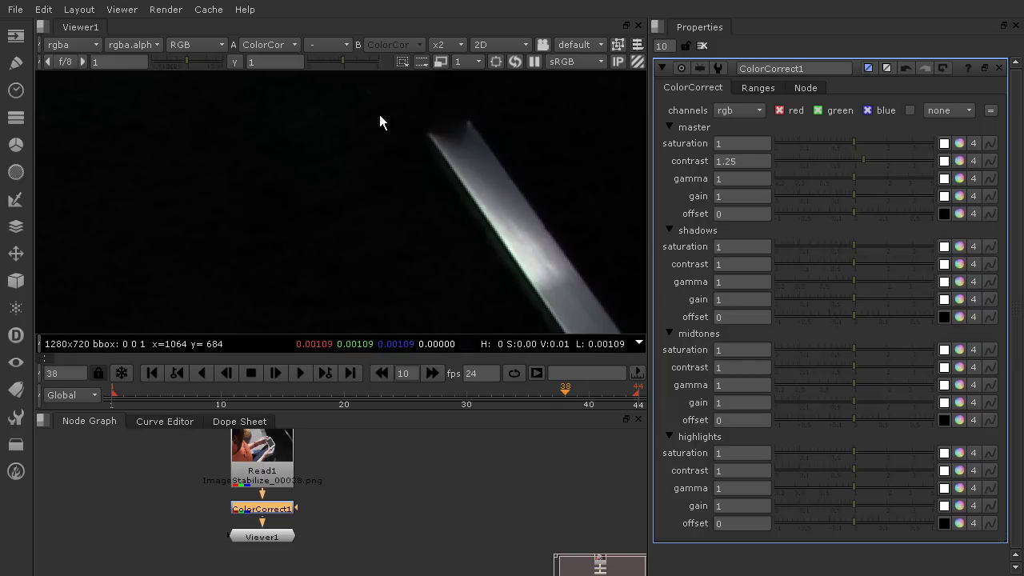
scroll(257, 166, down, 4)
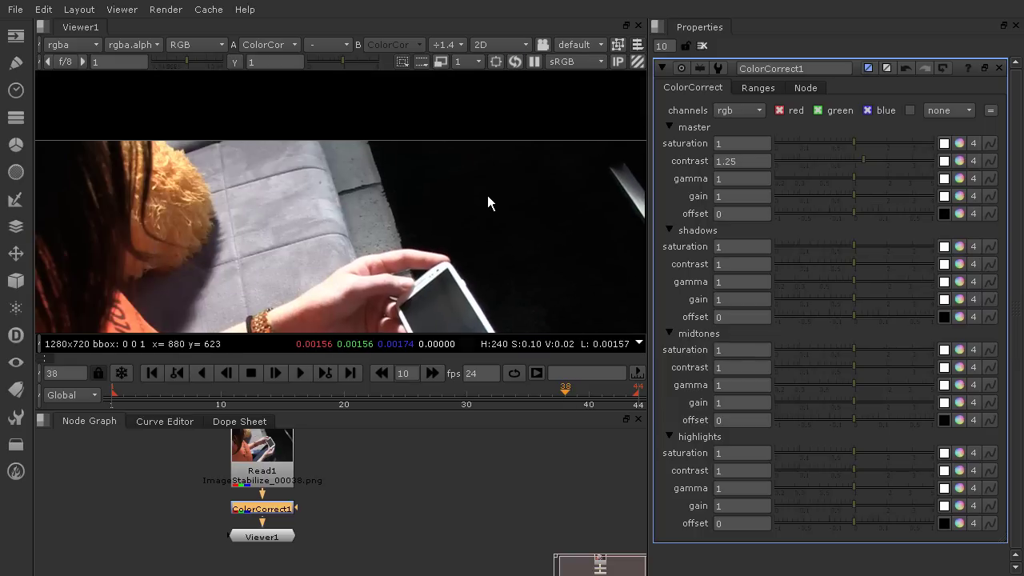
scroll(484, 184, up, 3)
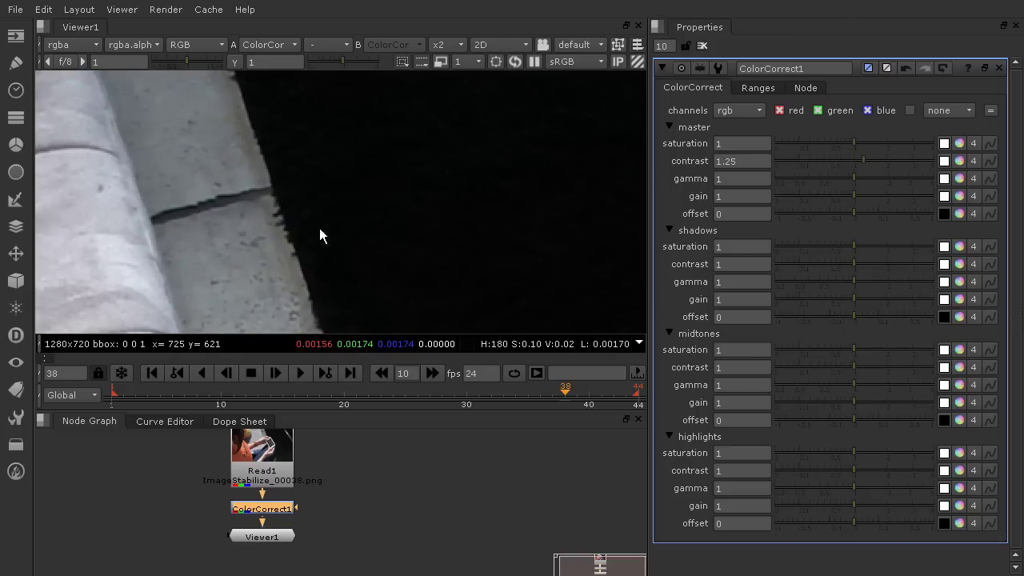
middle_drag(437, 210, 308, 242)
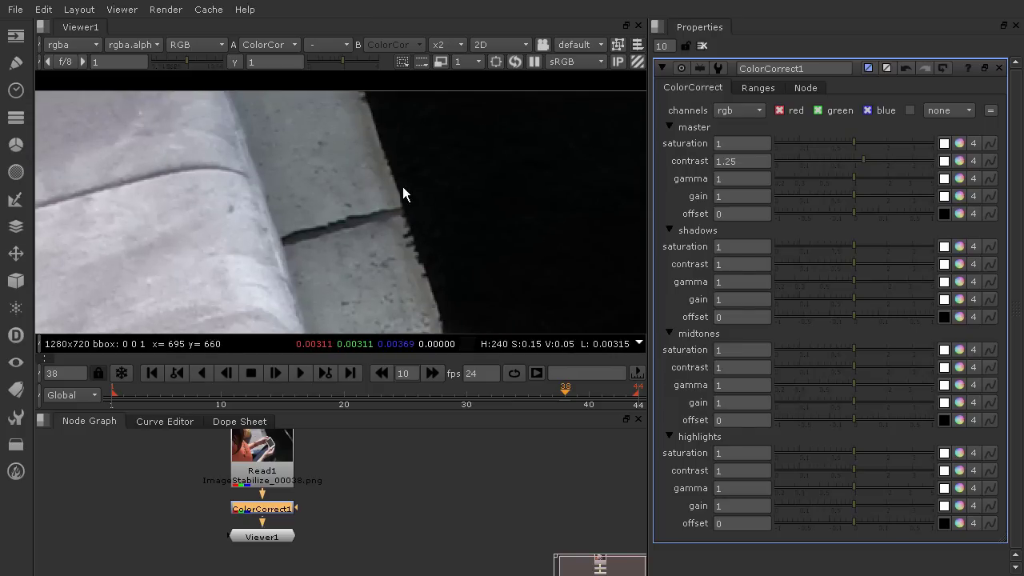
scroll(548, 224, down, 5)
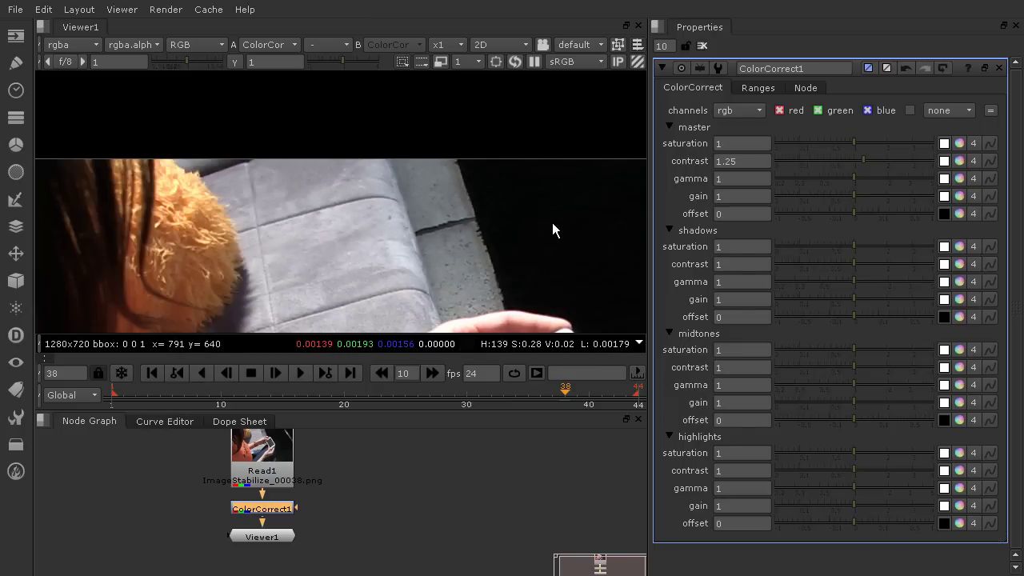
middle_drag(571, 242, 415, 156)
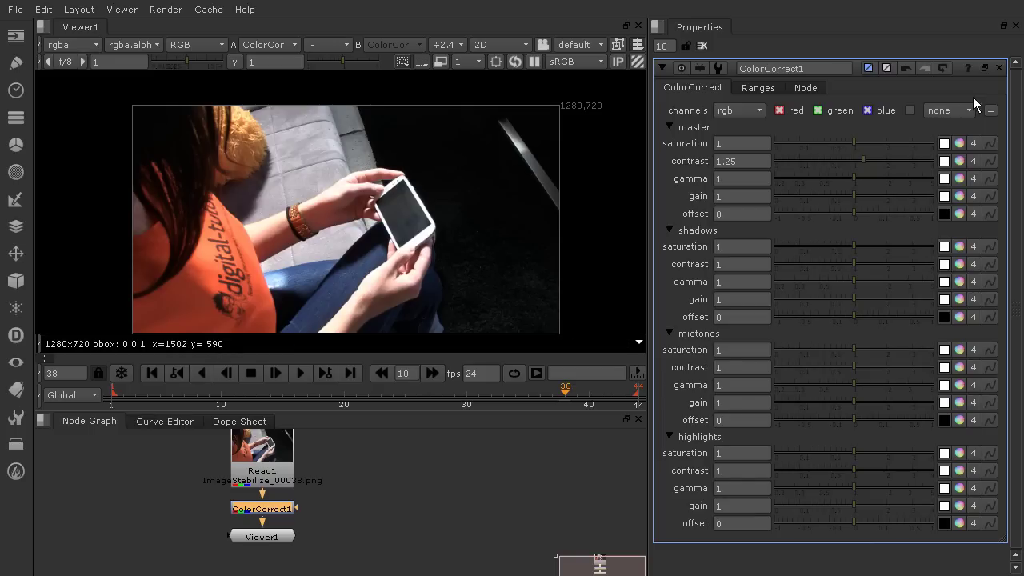
- Close ColorCorrect1's settings and insert a Tracker node between ColorCorrect1 and Viewer1
click(999, 69)
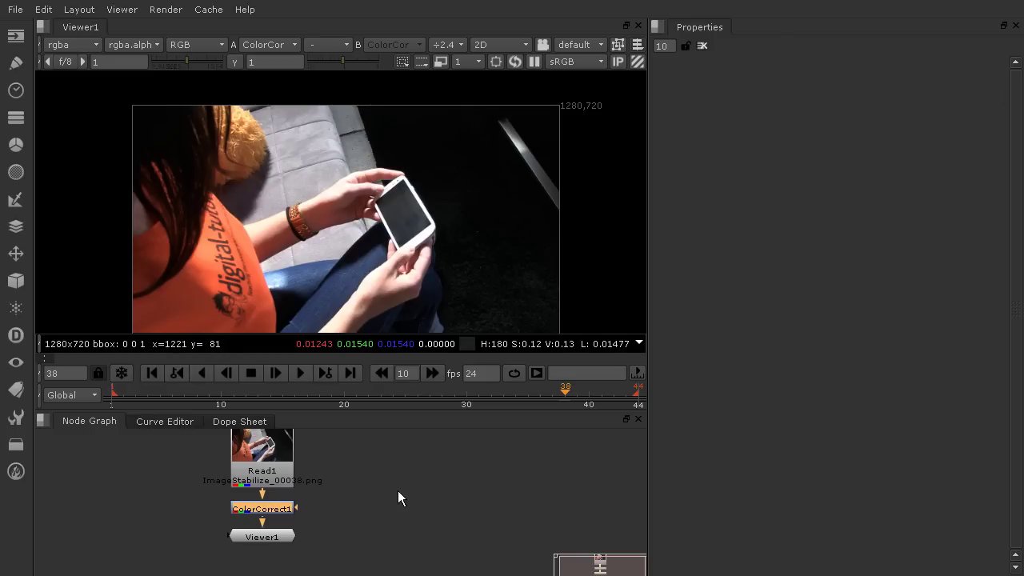
key(Tab)
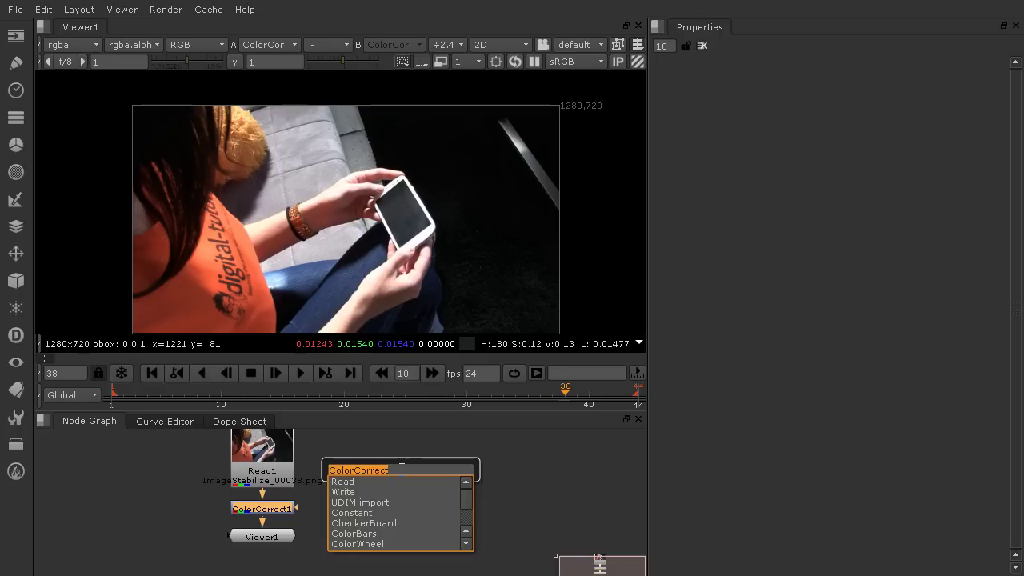
text(track)
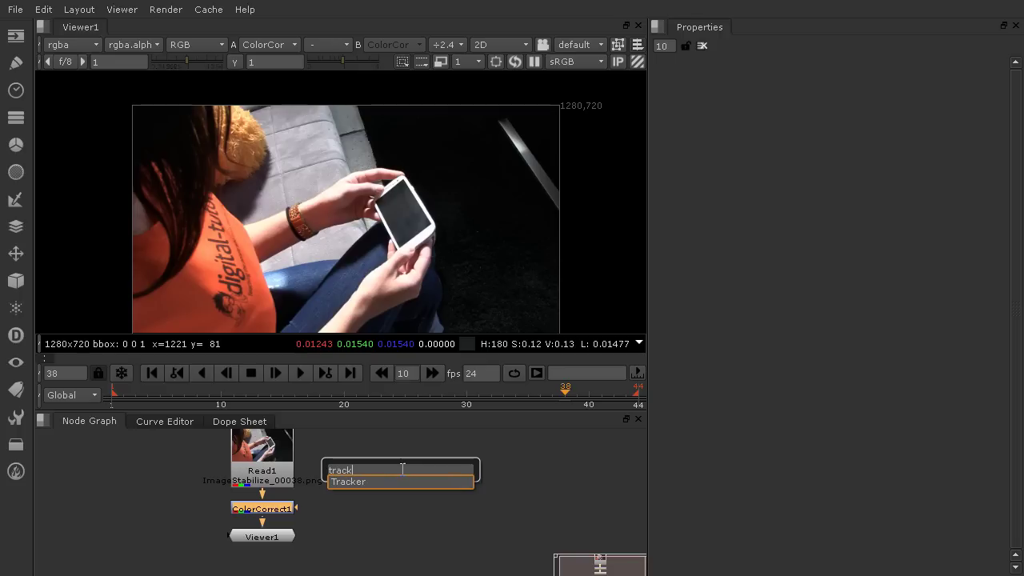
click(365, 485)
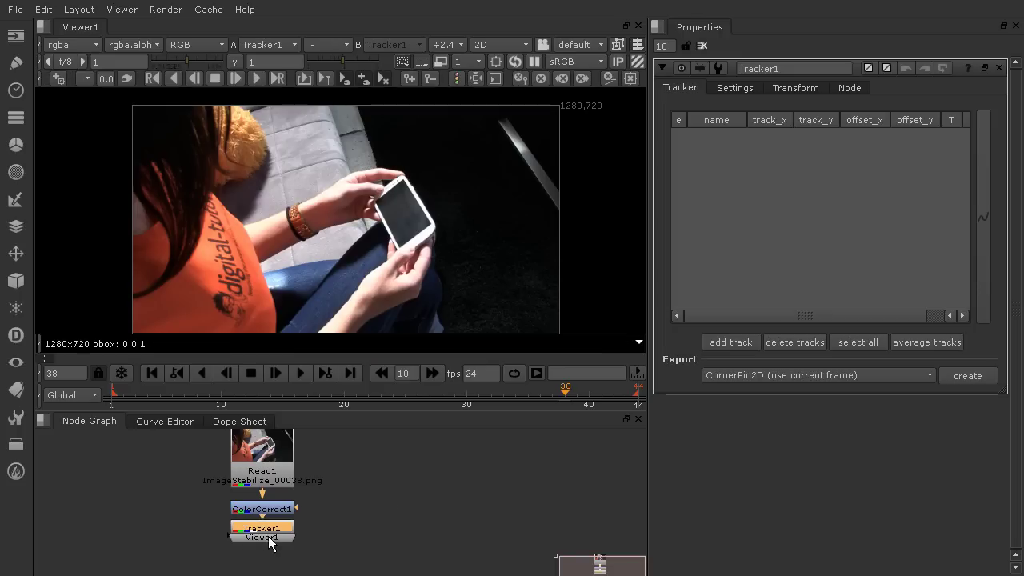
mouse_move(267, 539)
mouse_down()
mouse_move(268, 562)
mouse_move(272, 538)
mouse_up()
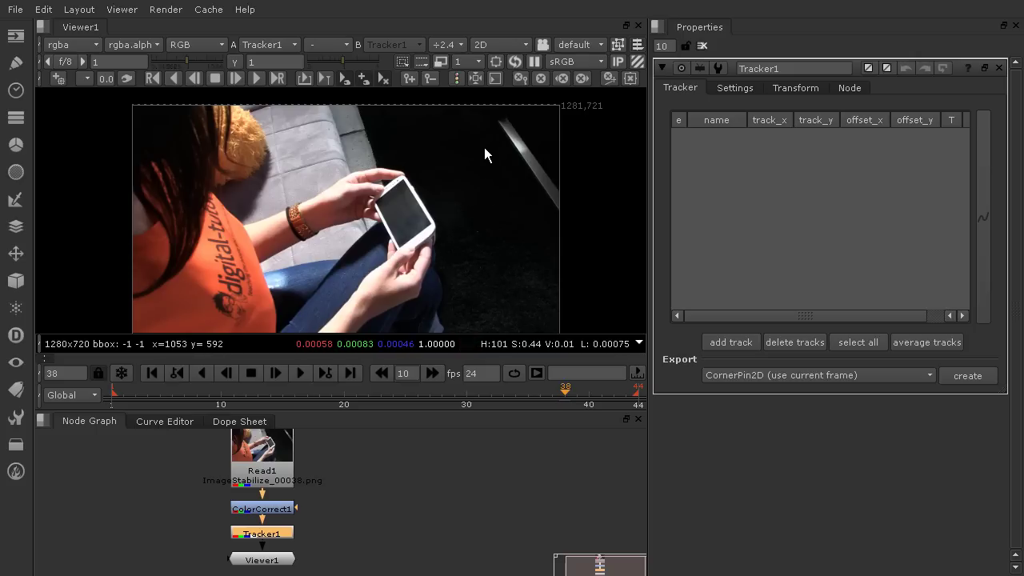
- Zoom the Viewer in on the bright diagonal edge
scroll(503, 127, up, 1)
scroll(503, 127, up, 5)
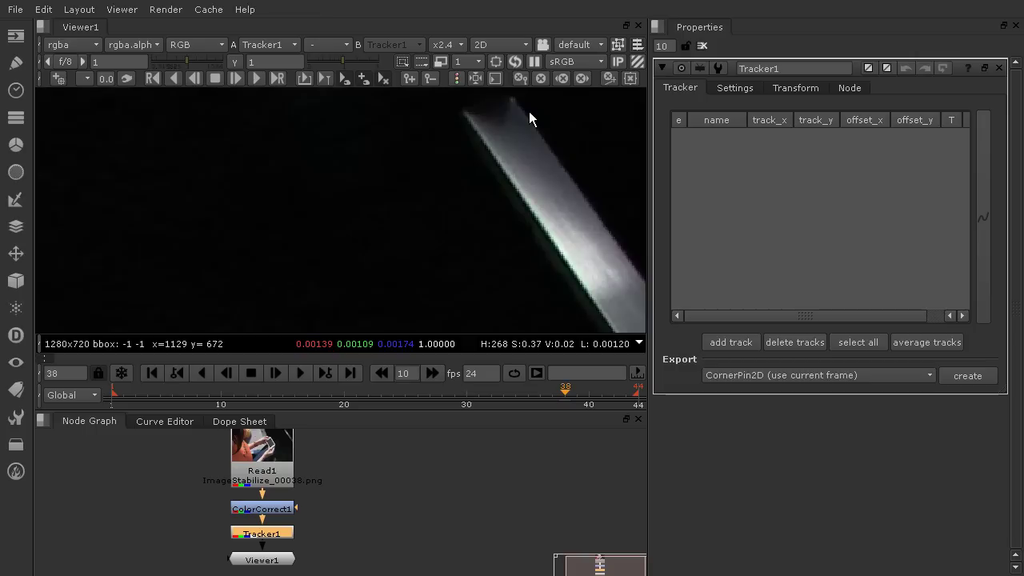
middle_drag(489, 168, 464, 223)
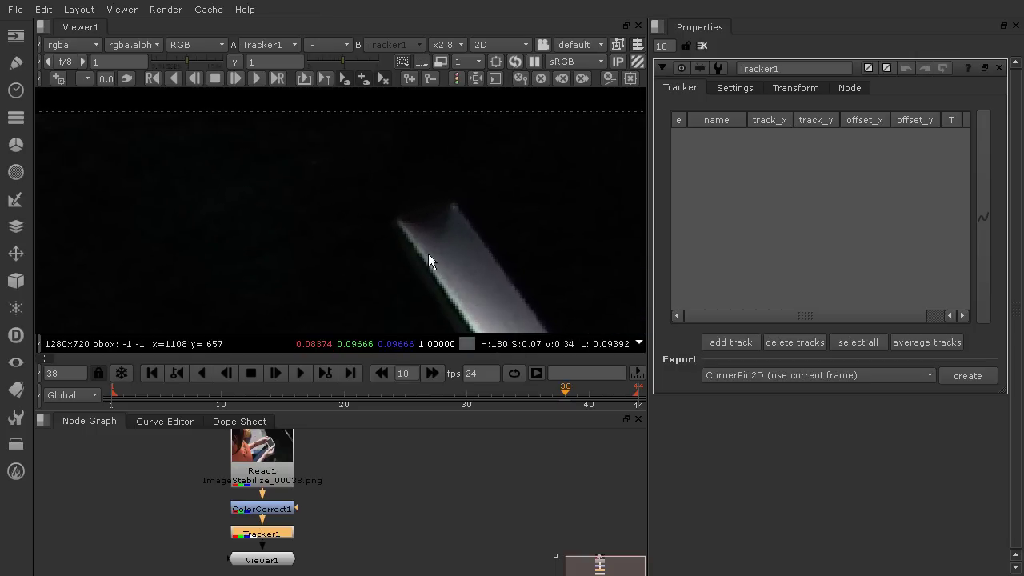
- Add track 1 on the bright strip's tip near 1096, 671 with an enlarged pattern box
click(726, 342)
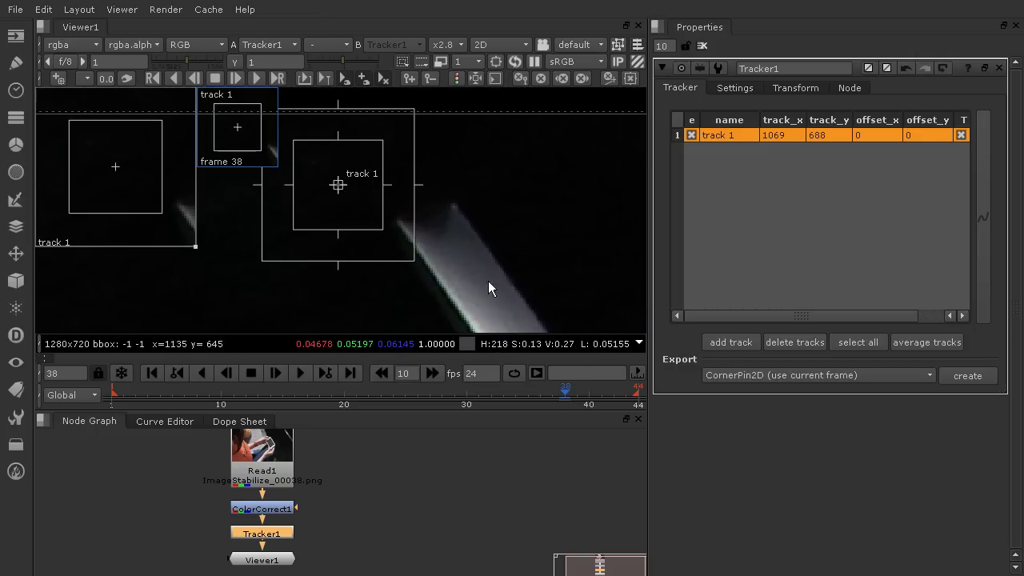
drag(338, 184, 401, 224)
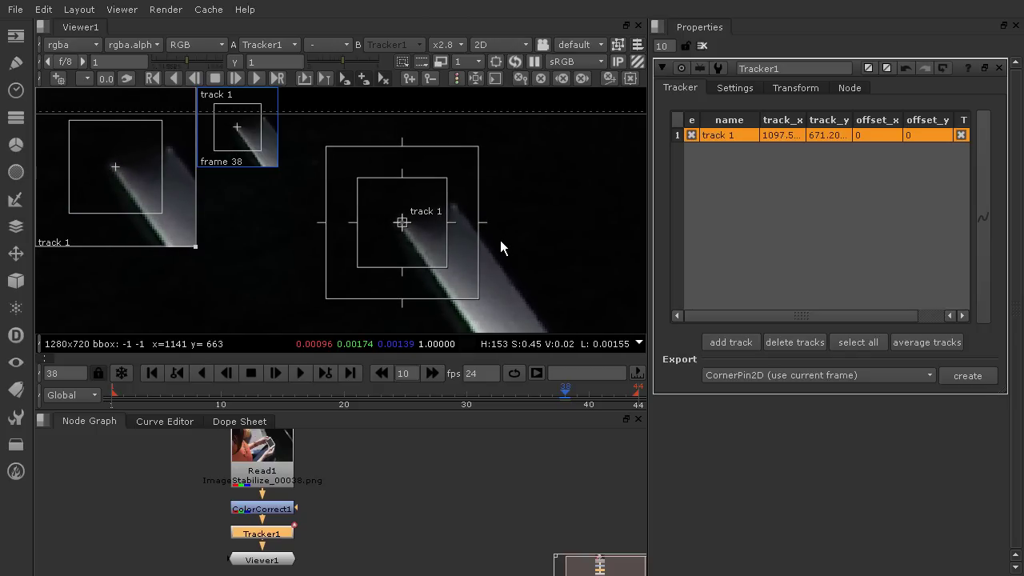
drag(447, 179, 450, 175)
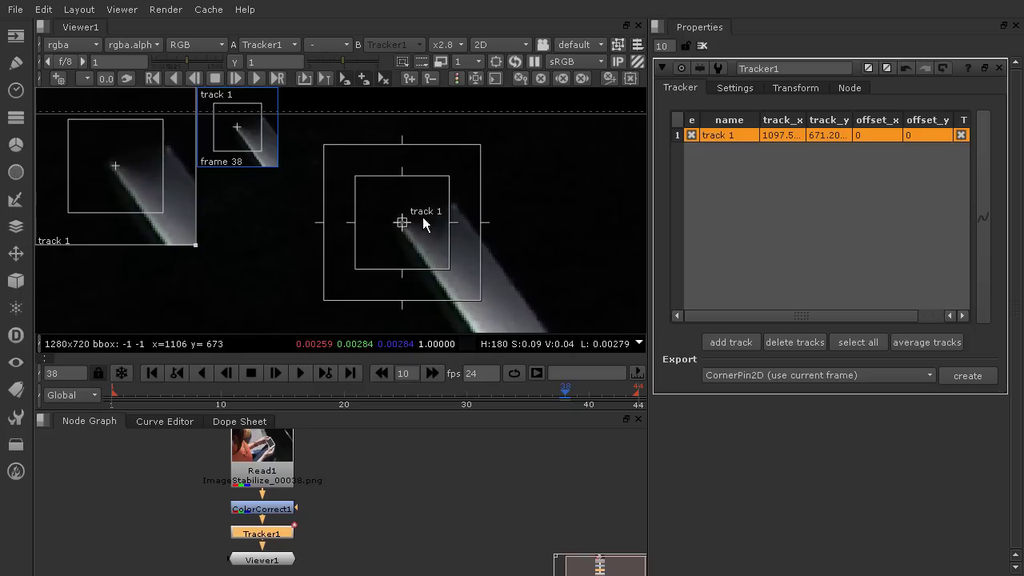
drag(422, 217, 490, 203)
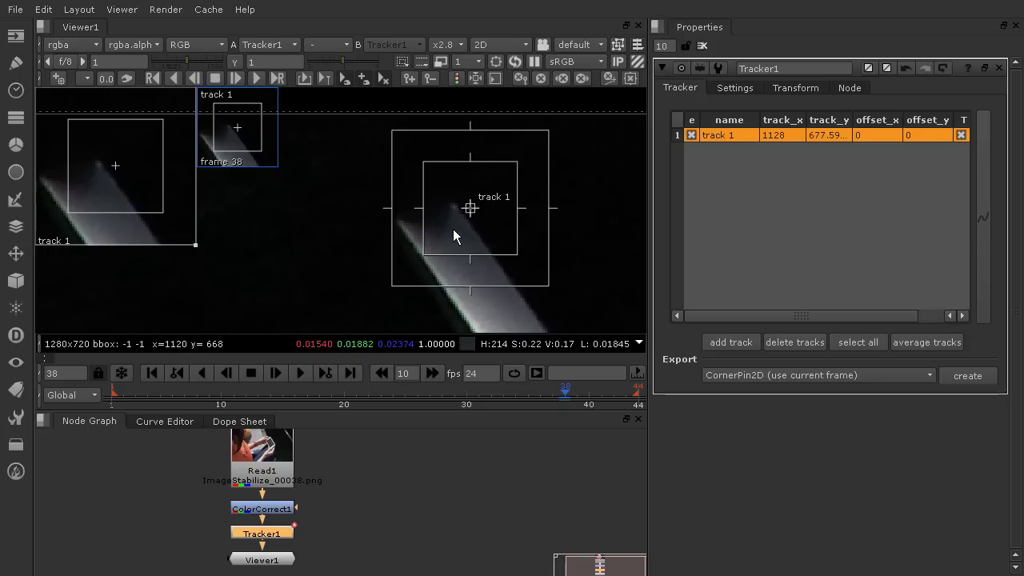
drag(462, 212, 400, 228)
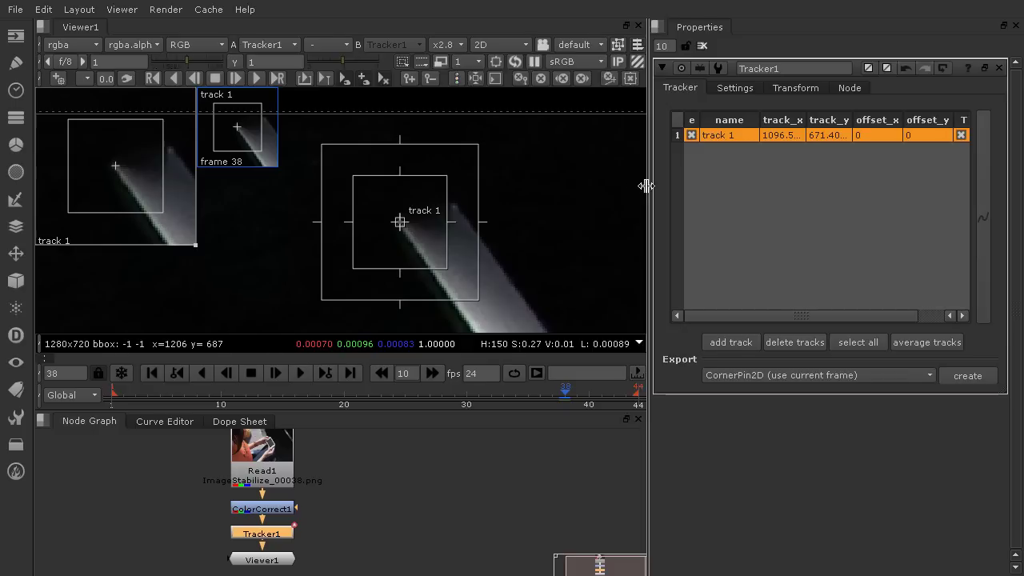
drag(647, 187, 594, 187)
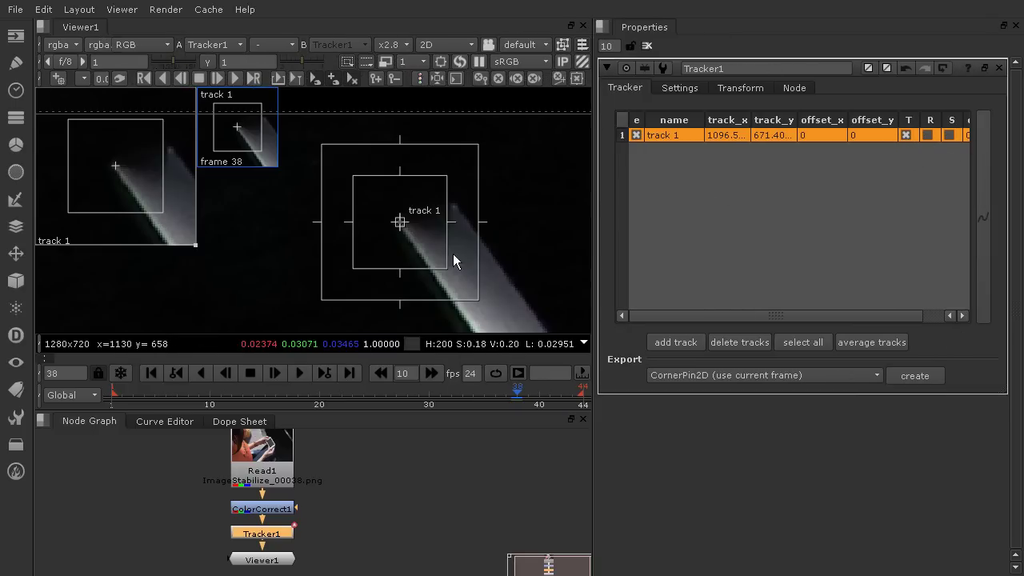
- Add track 2 and place it on the notch in the grey seat edge
scroll(387, 268, down, 8)
scroll(417, 229, up, 4)
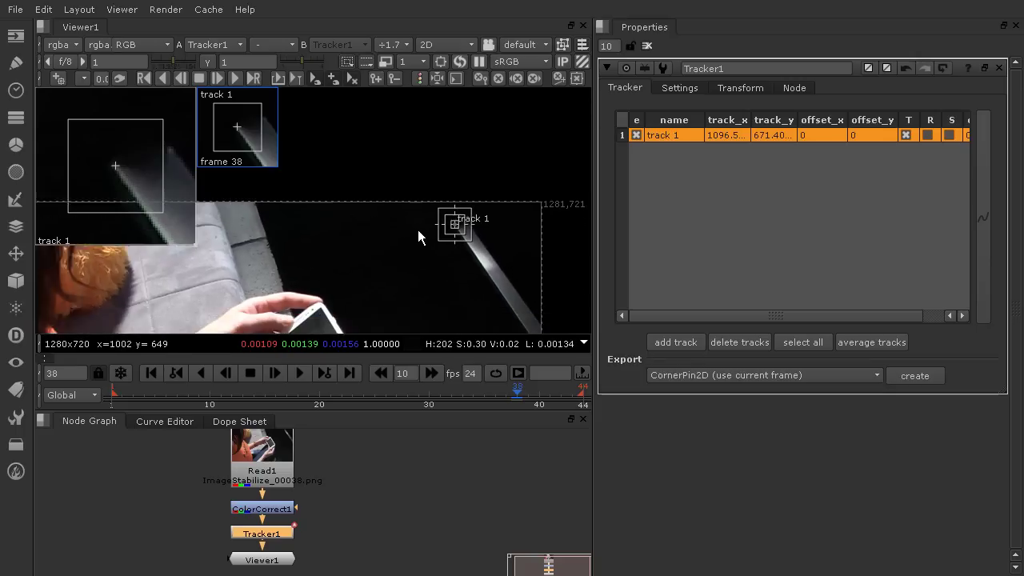
scroll(309, 175, up, 2)
scroll(311, 176, up, 6)
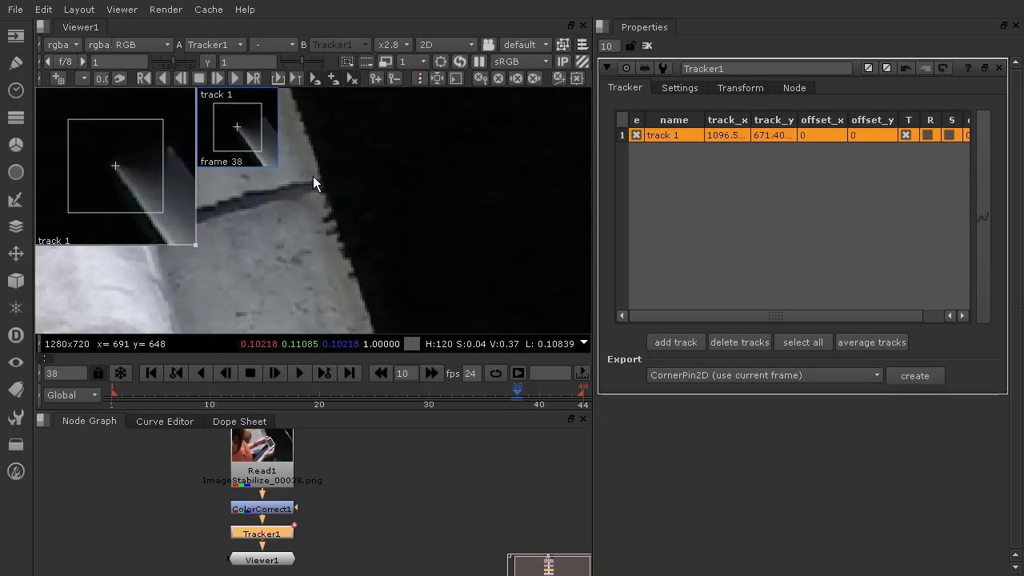
middle_drag(349, 230, 346, 189)
middle_drag(409, 241, 375, 227)
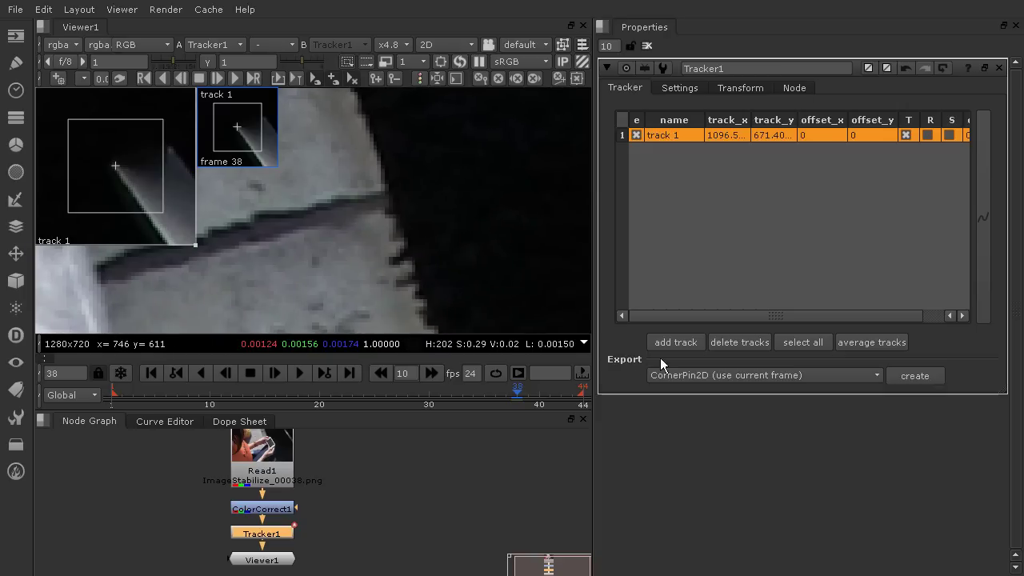
click(673, 342)
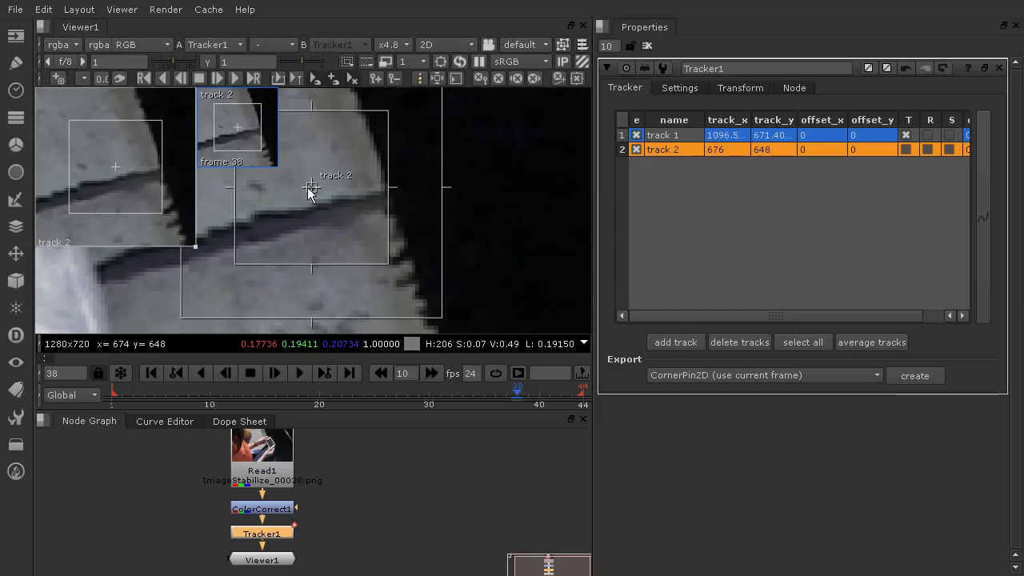
drag(310, 188, 382, 205)
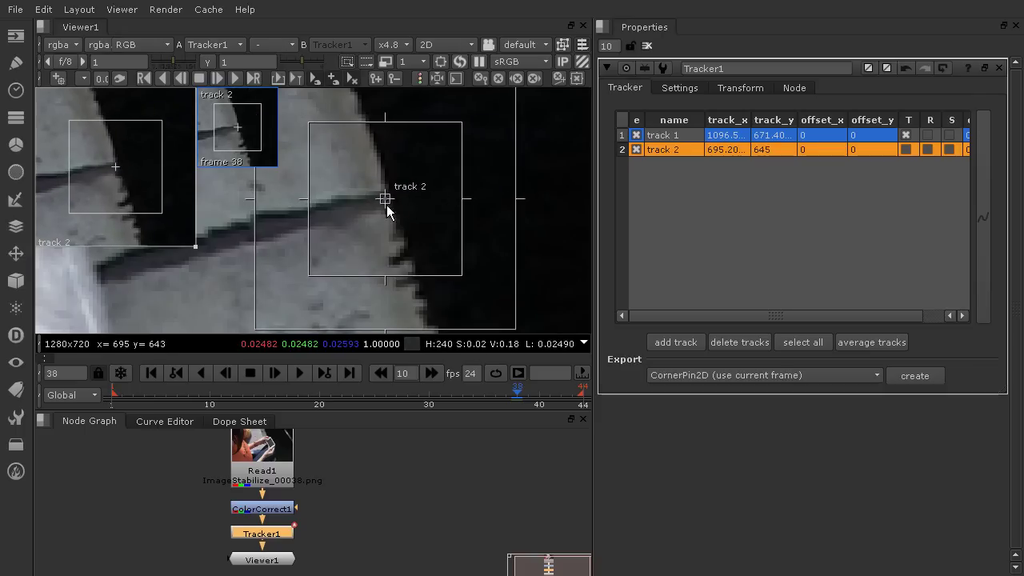
- Shrink track 2's pattern box, set it to track T, R and S, and select both tracks
scroll(451, 173, down, 1)
scroll(452, 172, down, 4)
scroll(455, 158, up, 4)
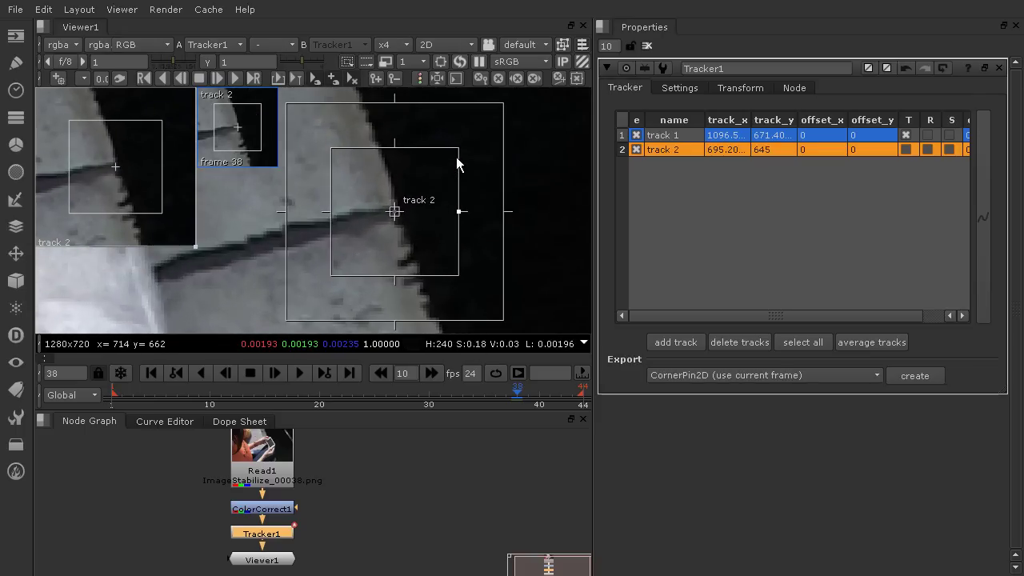
drag(454, 150, 420, 186)
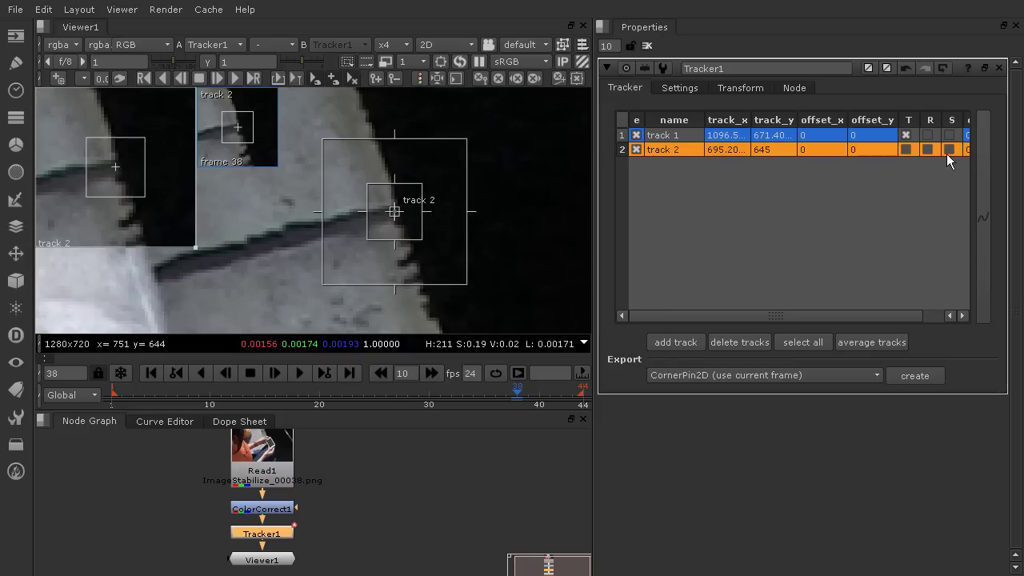
click(906, 149)
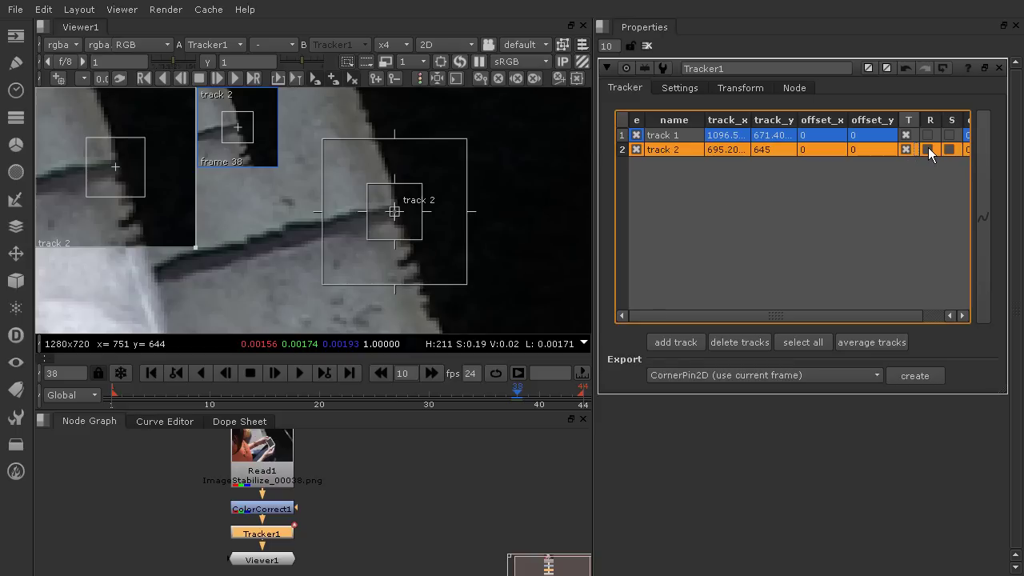
click(927, 149)
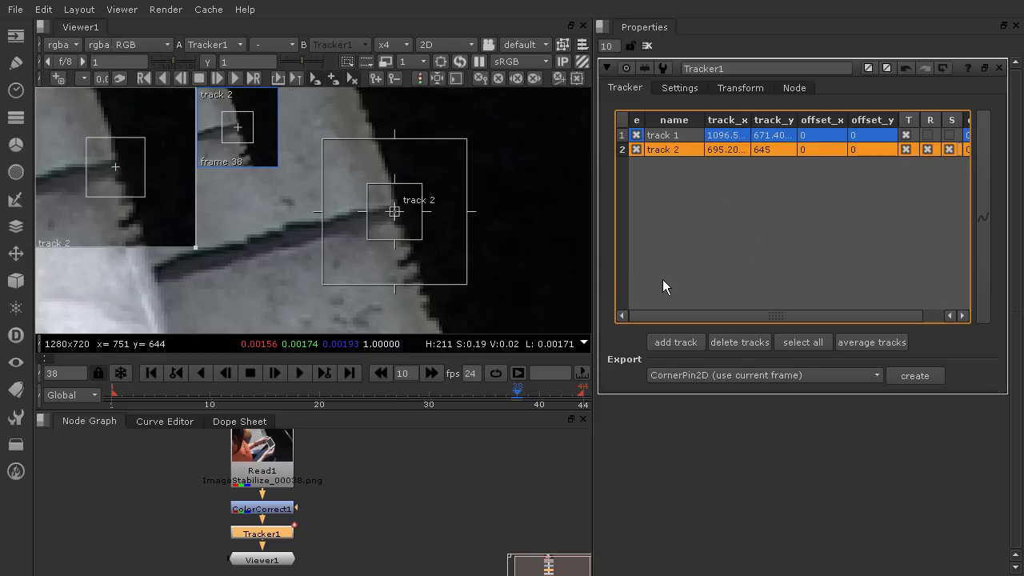
scroll(557, 252, down, 5)
scroll(558, 249, down, 5)
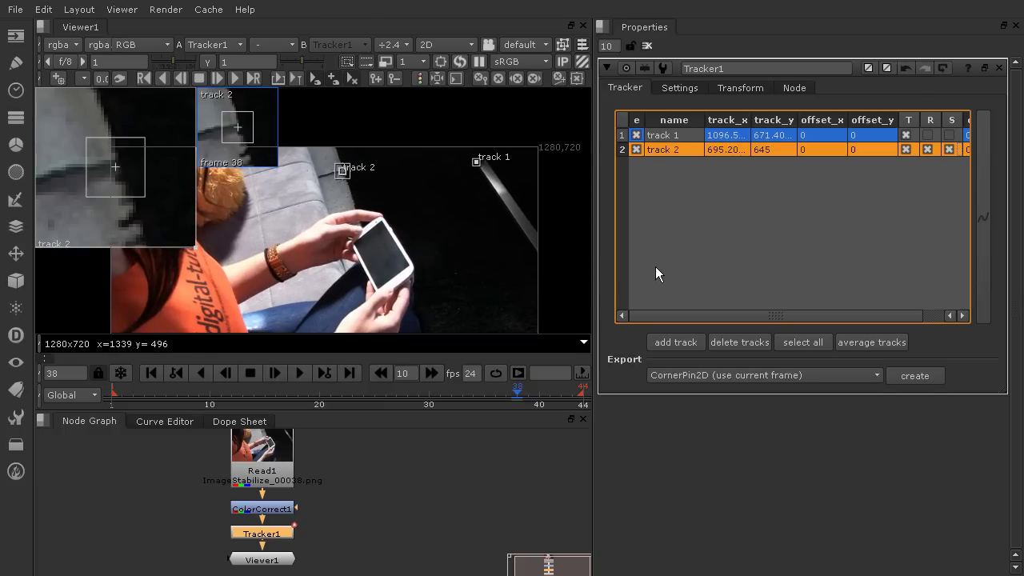
ctrl+click(664, 134)
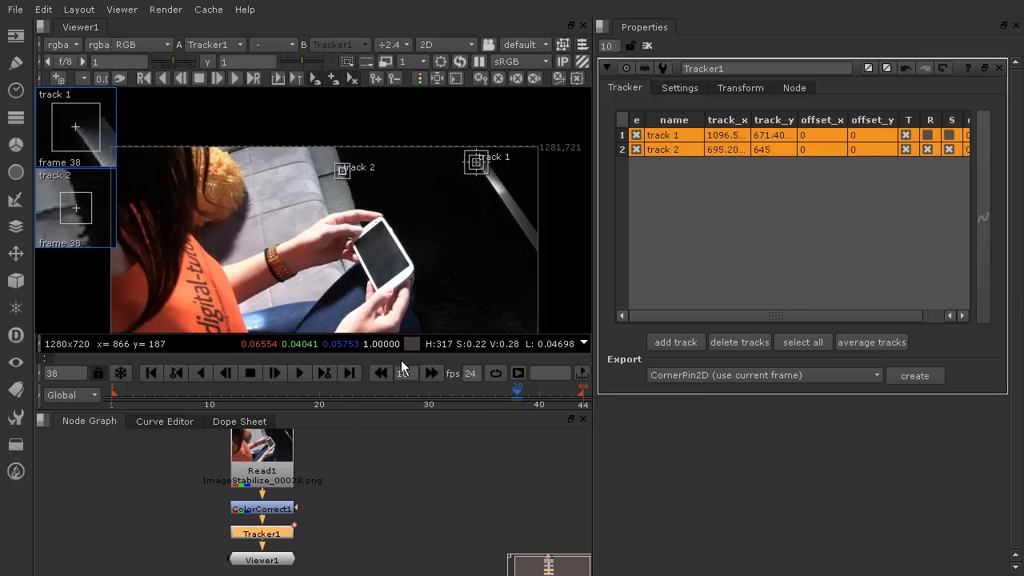
- Track both points backwards from frame 38 to frame 0
click(162, 78)
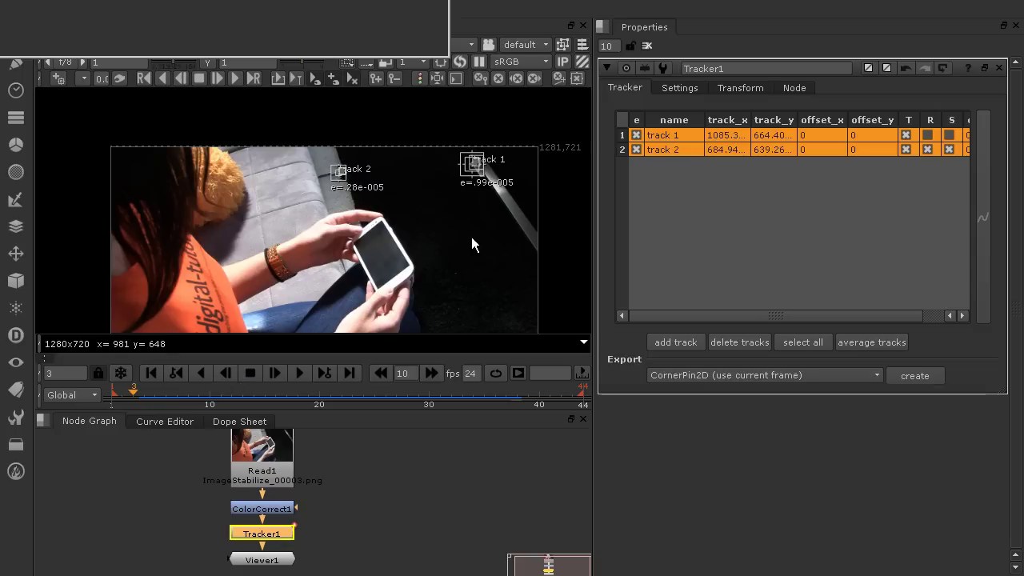
scroll(439, 188, up, 3)
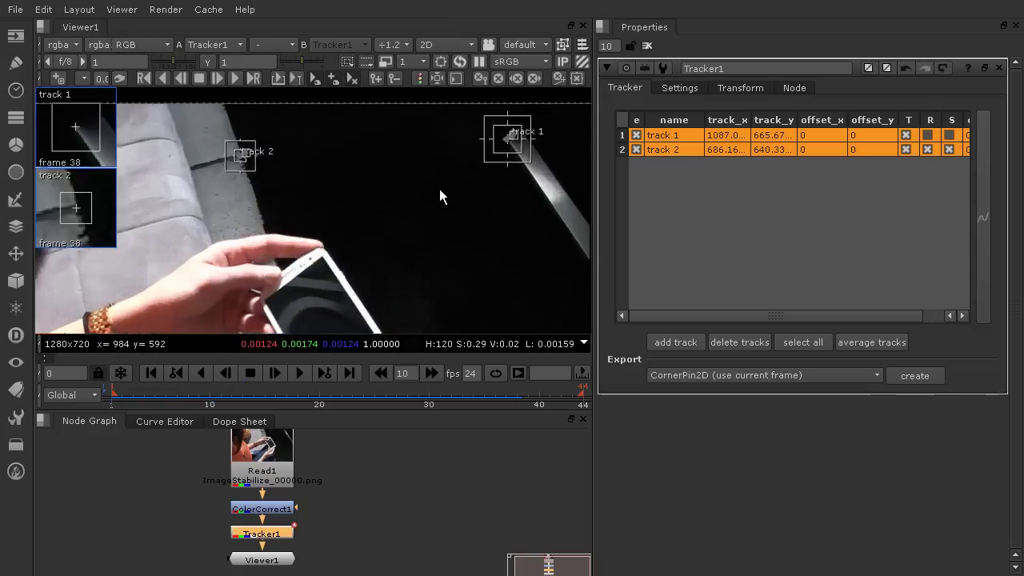
scroll(439, 188, up, 1)
scroll(242, 169, up, 1)
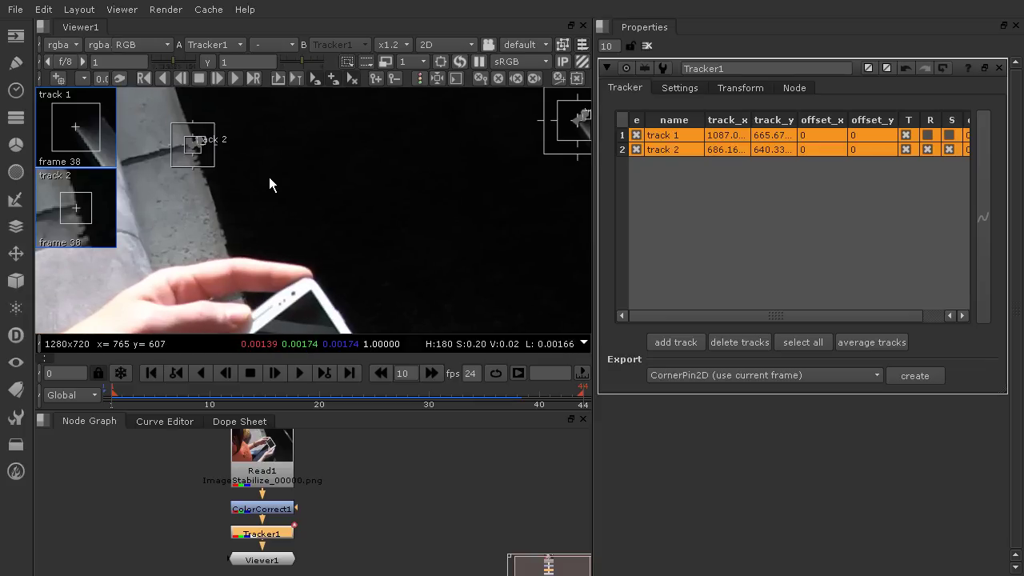
middle_drag(440, 185, 422, 217)
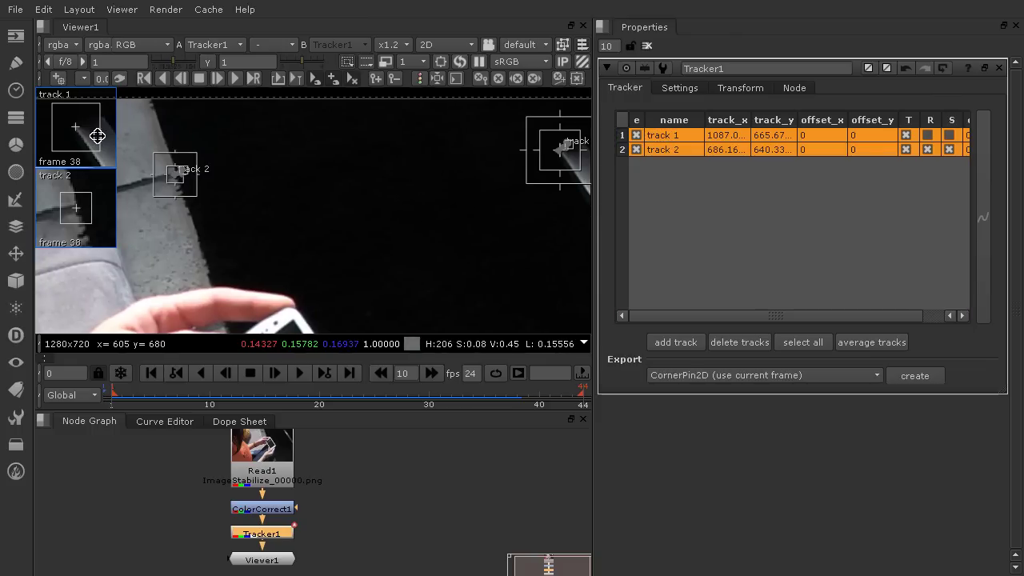
- Scrub the timeline from frame 3 through the later frames to check the tracks
click(135, 394)
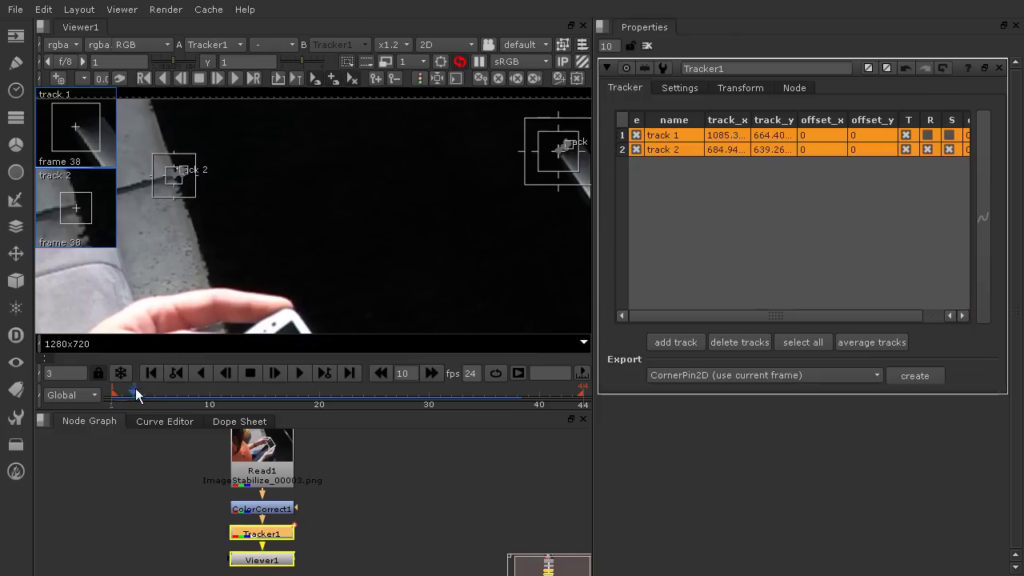
drag(136, 394, 352, 394)
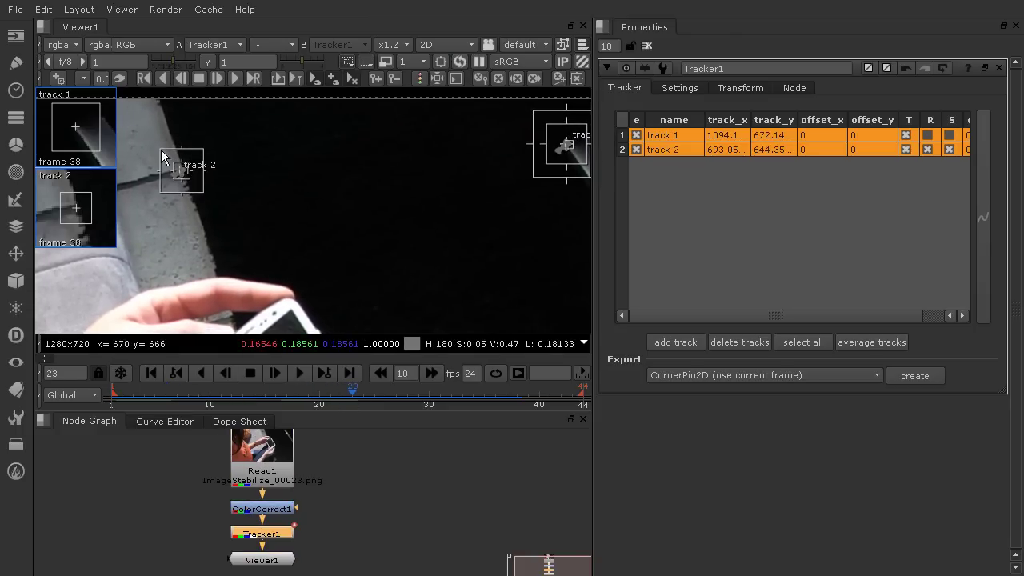
click(365, 394)
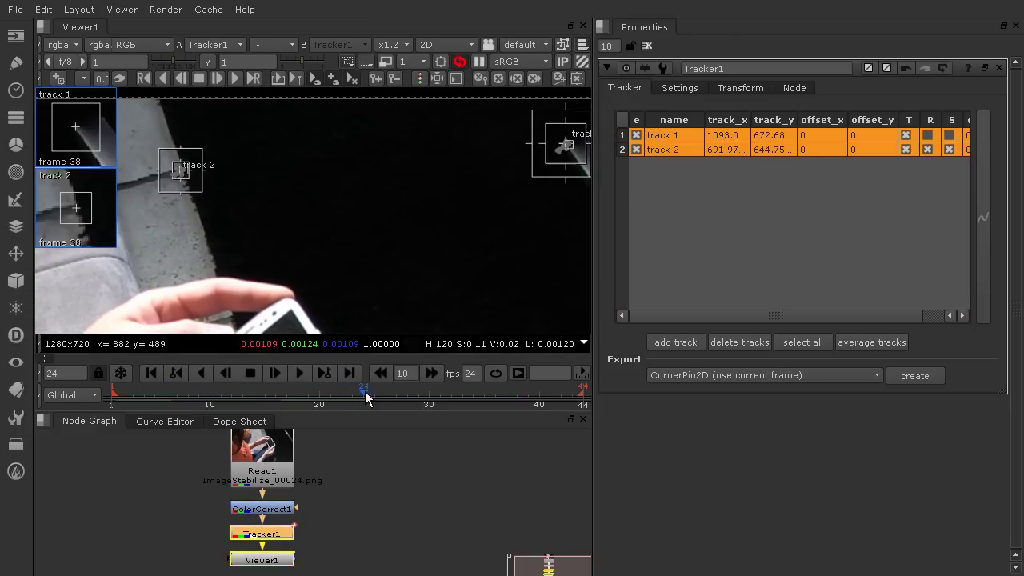
mouse_move(365, 394)
mouse_down()
mouse_move(547, 404)
mouse_move(518, 401)
mouse_up()
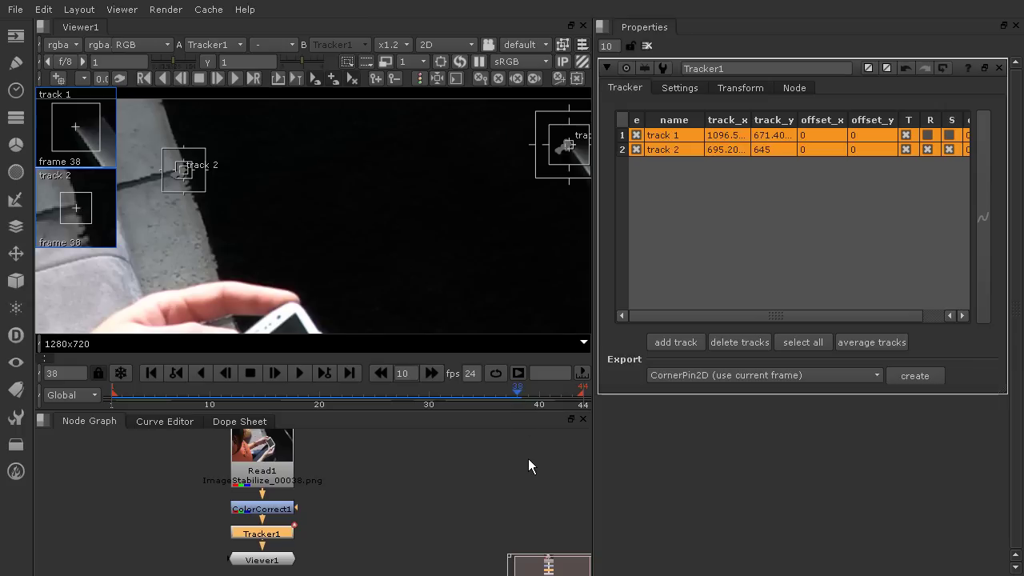
- Track both points forward from frame 38, cancelling at frame 76
click(234, 79)
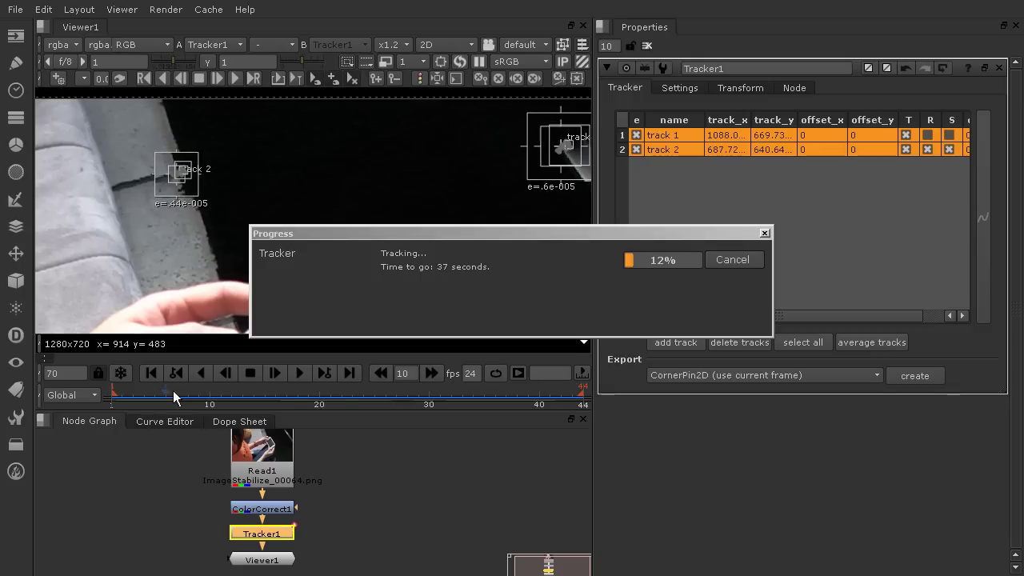
click(732, 260)
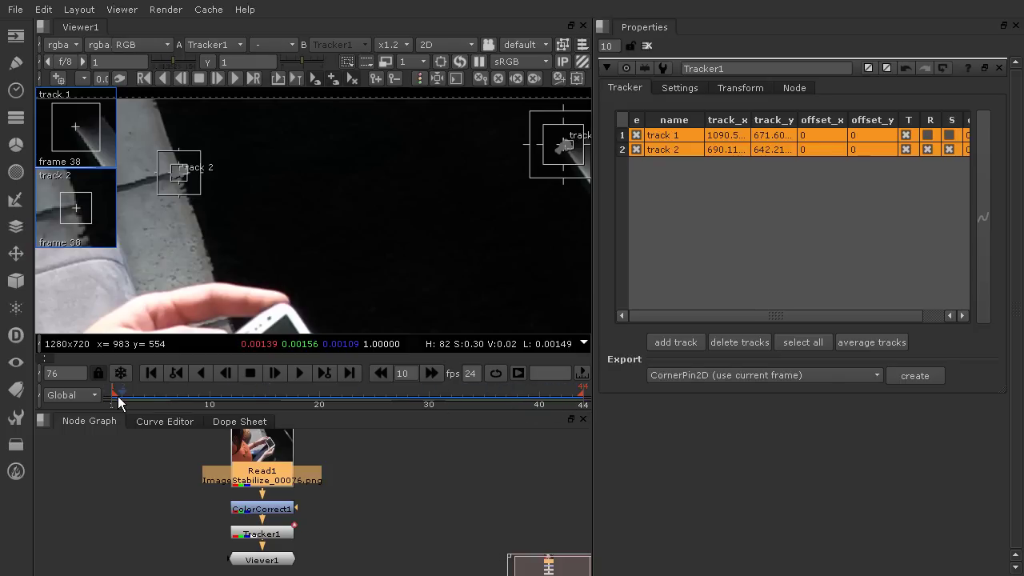
- Switch the timeline range from Global to Input (0–297) and return to frame 74
click(96, 396)
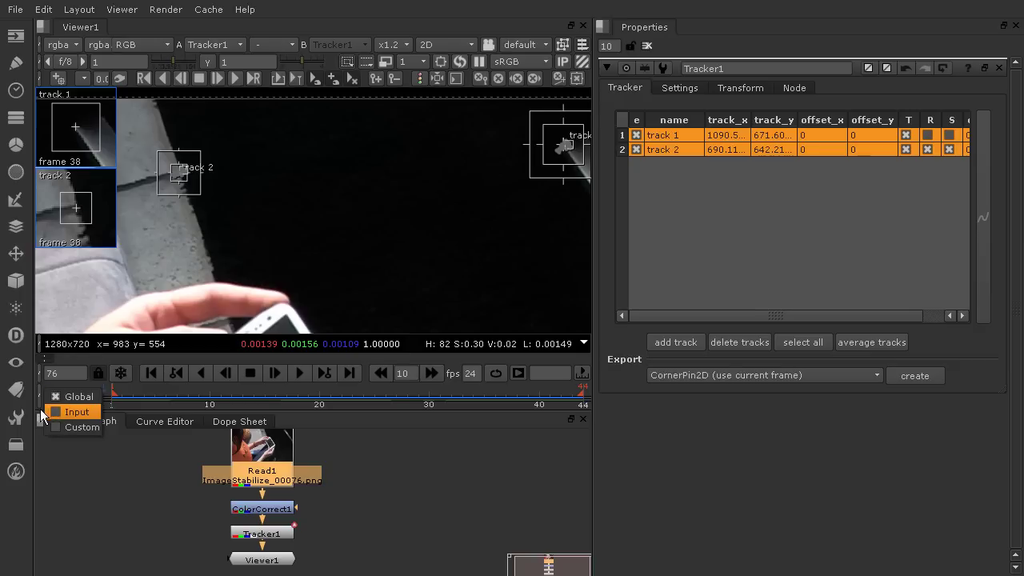
click(61, 416)
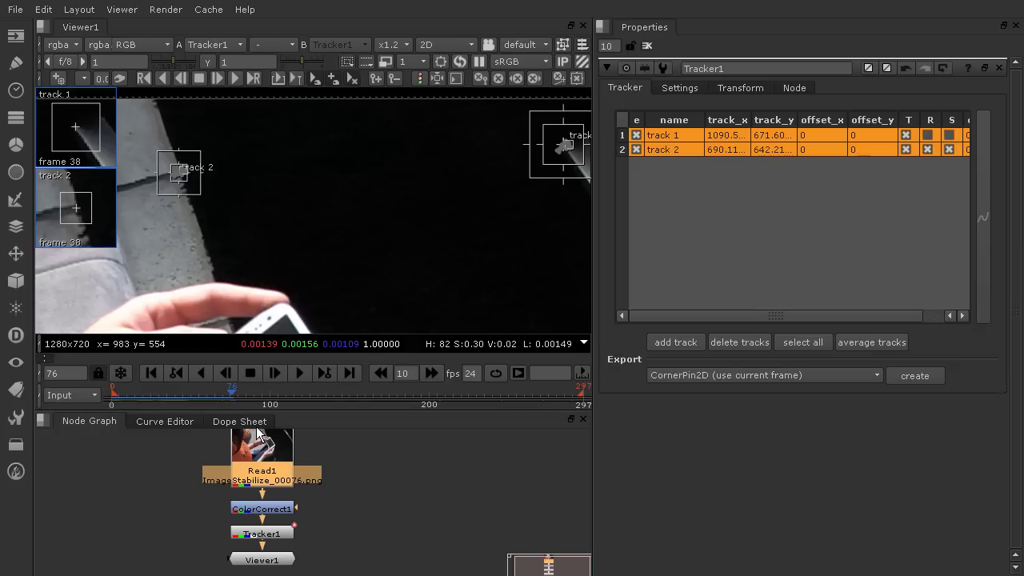
click(401, 394)
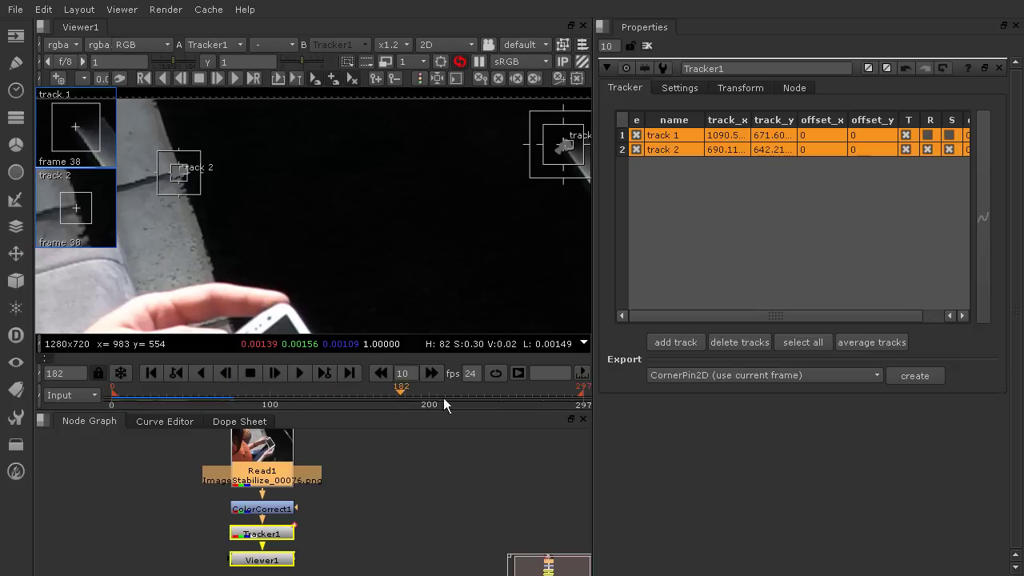
click(577, 400)
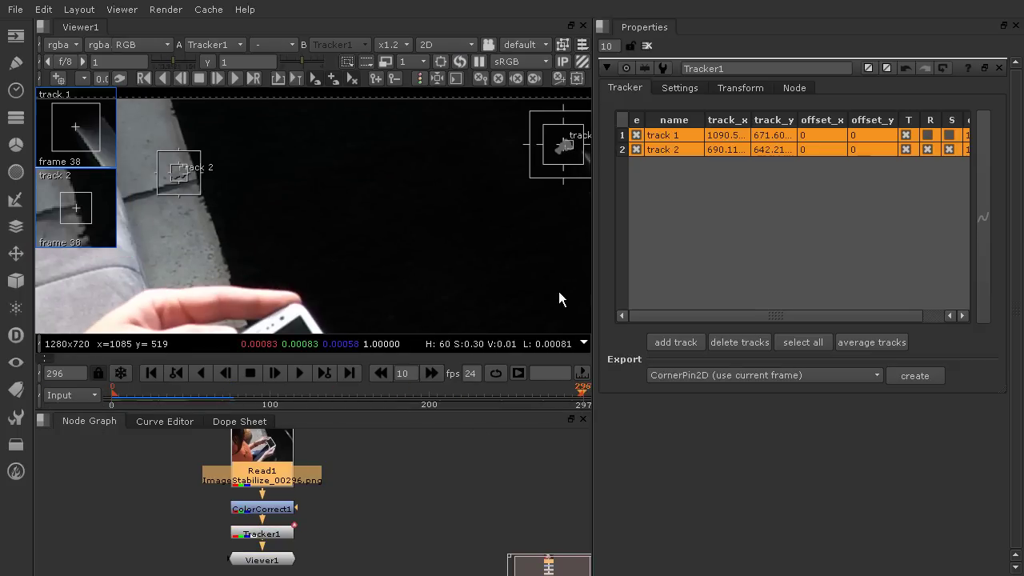
click(447, 394)
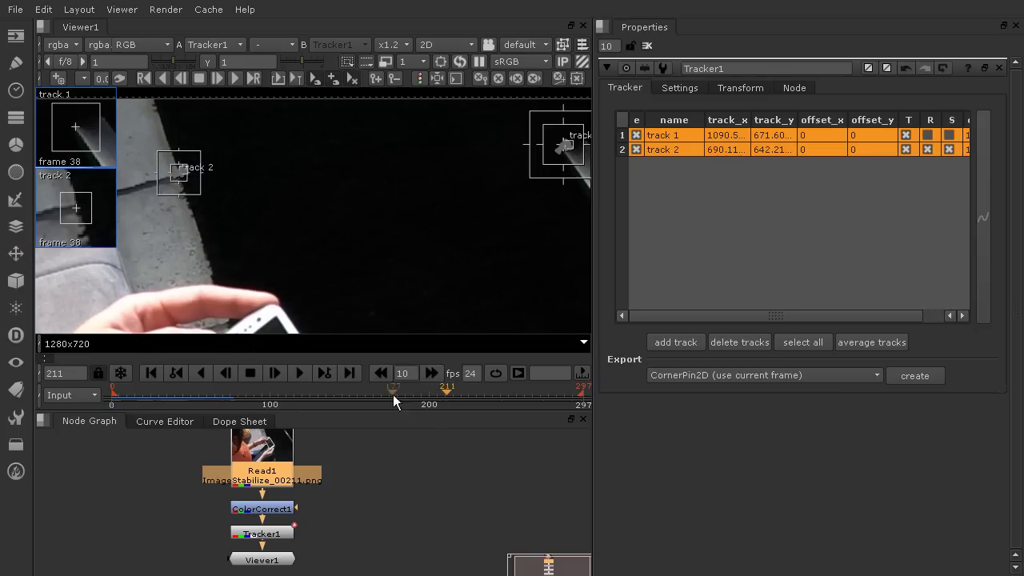
click(228, 399)
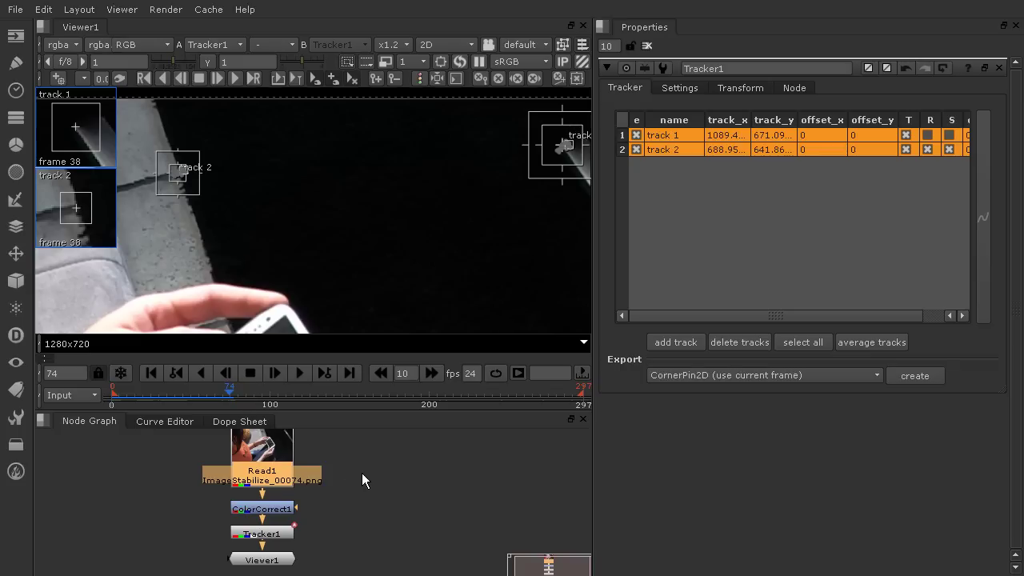
- Track both points forward from frame 74 through frame 297
click(236, 82)
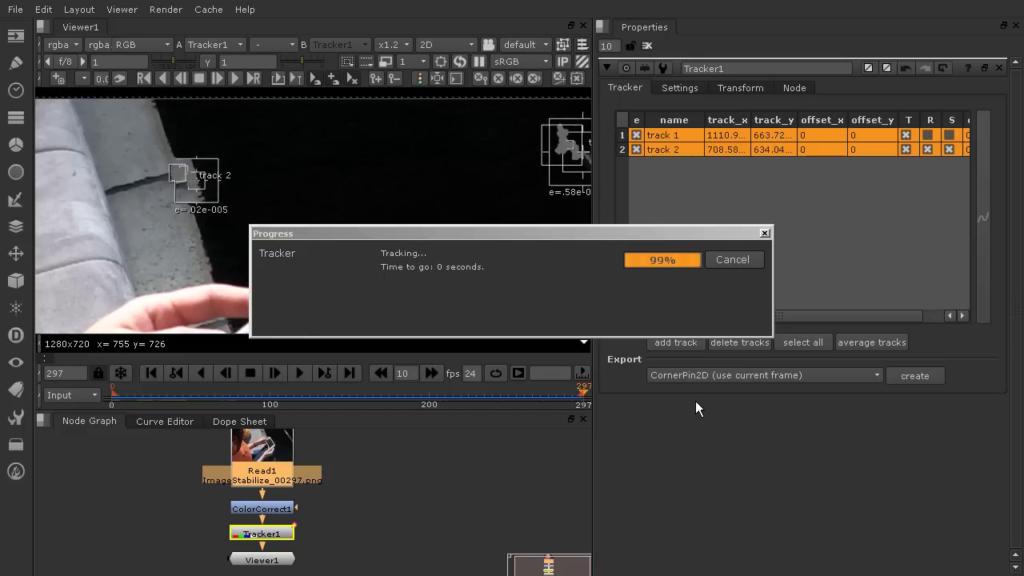
scroll(408, 256, down, 1)
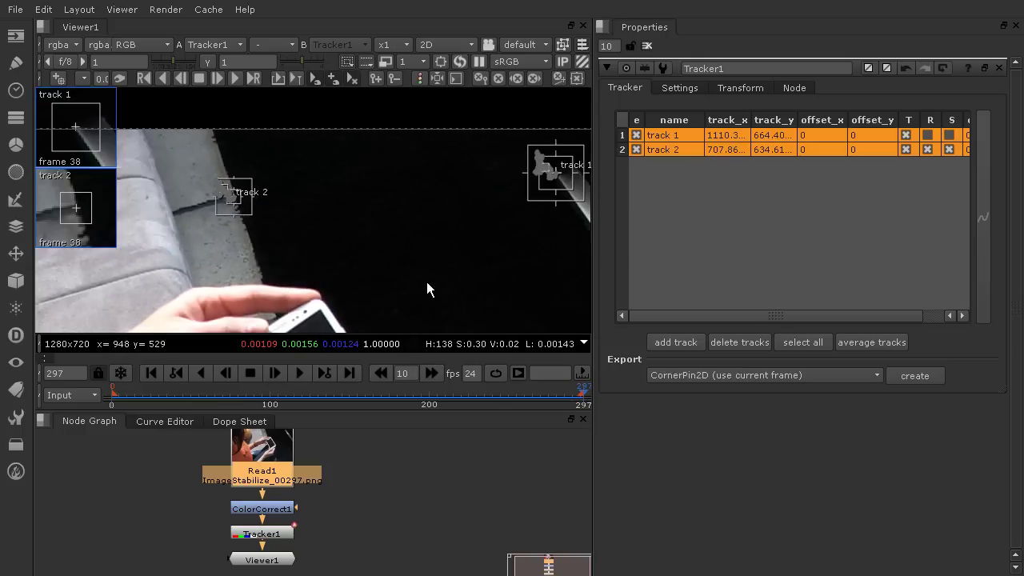
scroll(435, 294, down, 5)
- Show the full frame and Tracker1's Transform settings (translate 23.52, -2.16, rotate 0.634, scale 1.005)
middle_drag(444, 316, 443, 192)
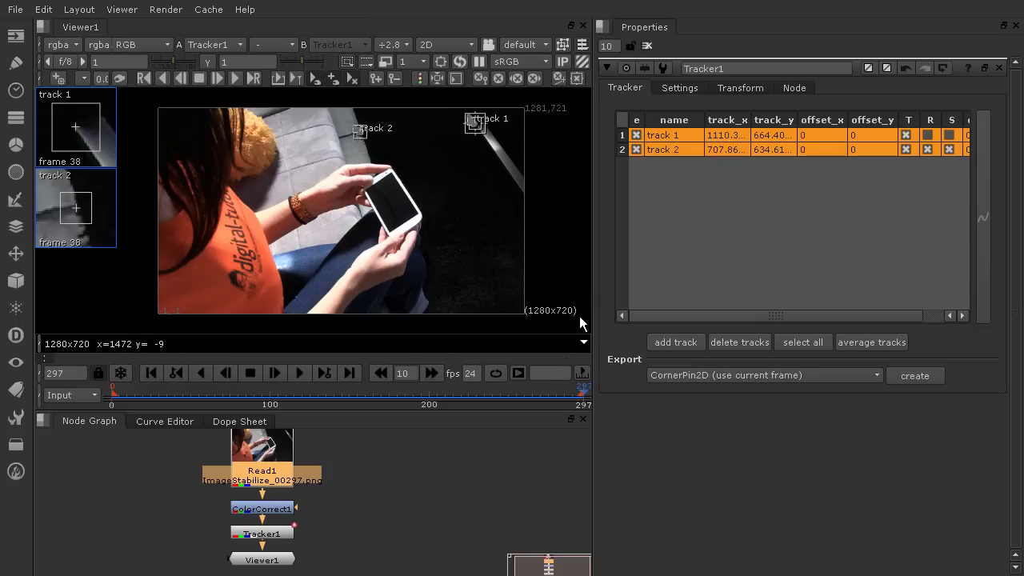
click(744, 89)
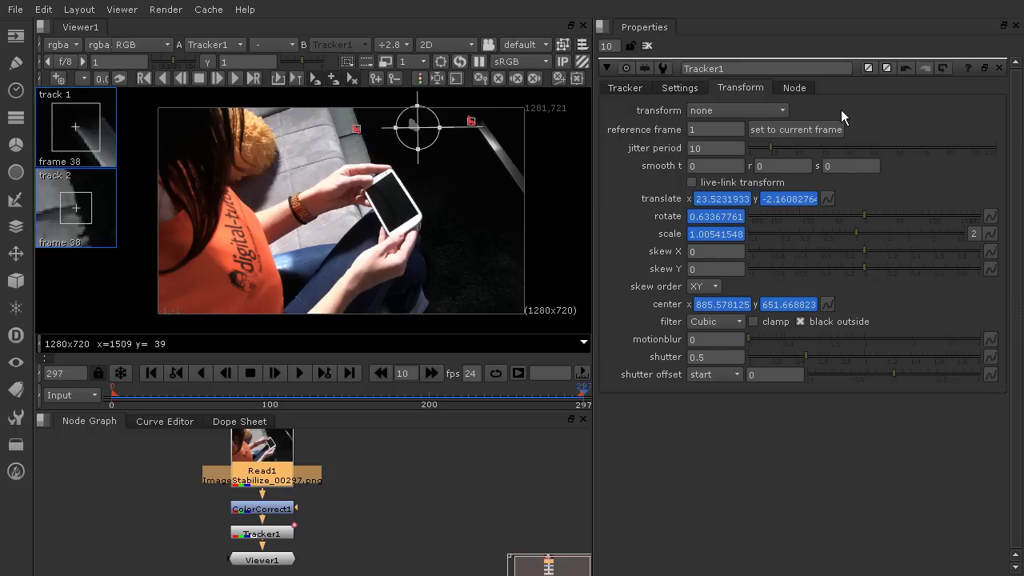
- Set Tracker1's transform mode to stabilize
click(778, 110)
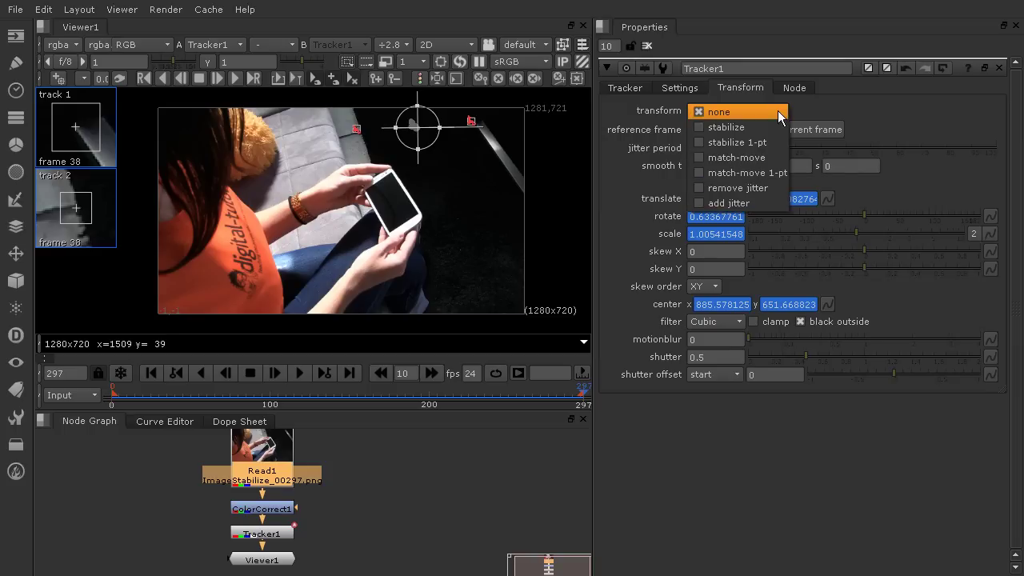
click(726, 127)
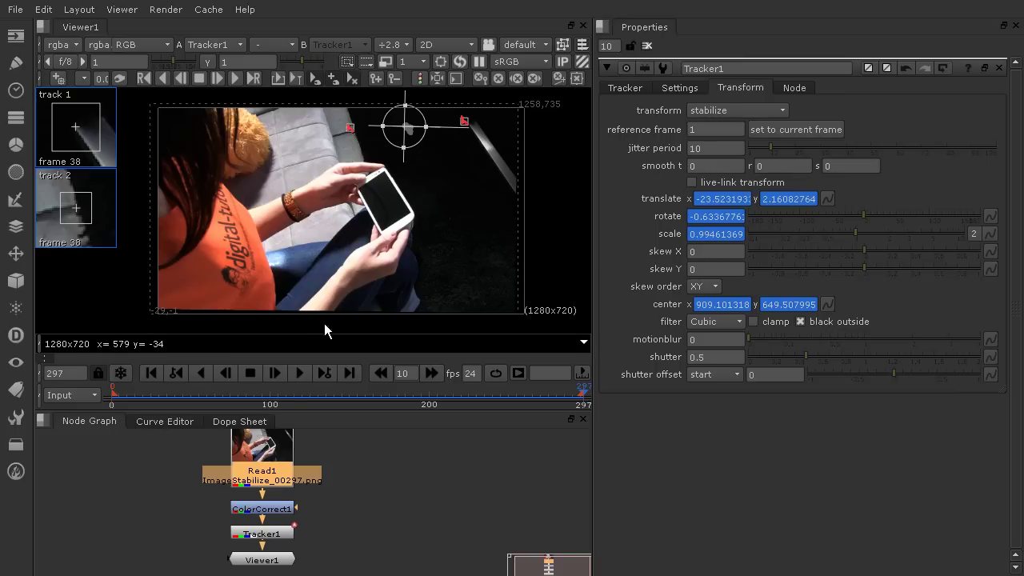
click(297, 372)
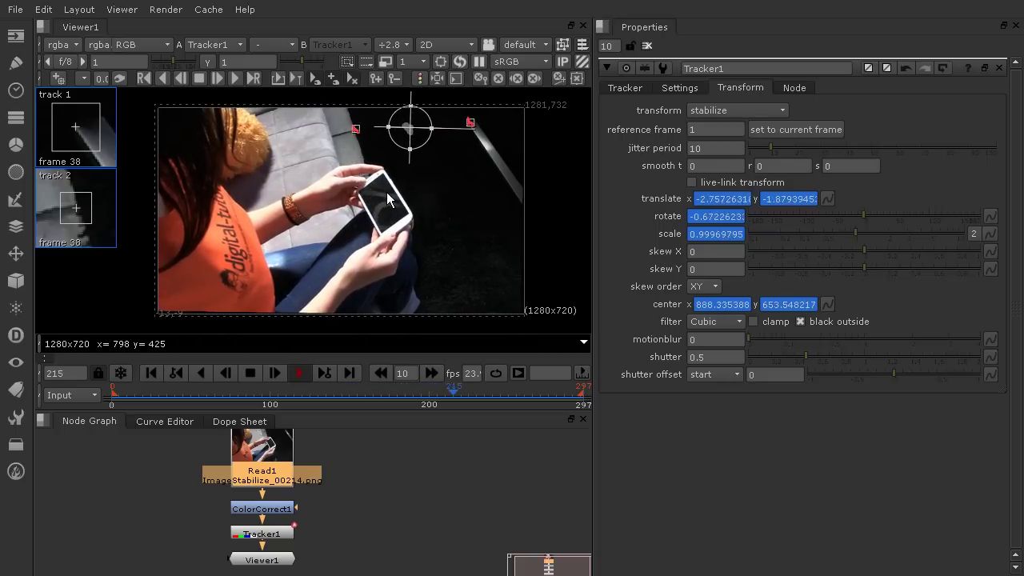
click(251, 372)
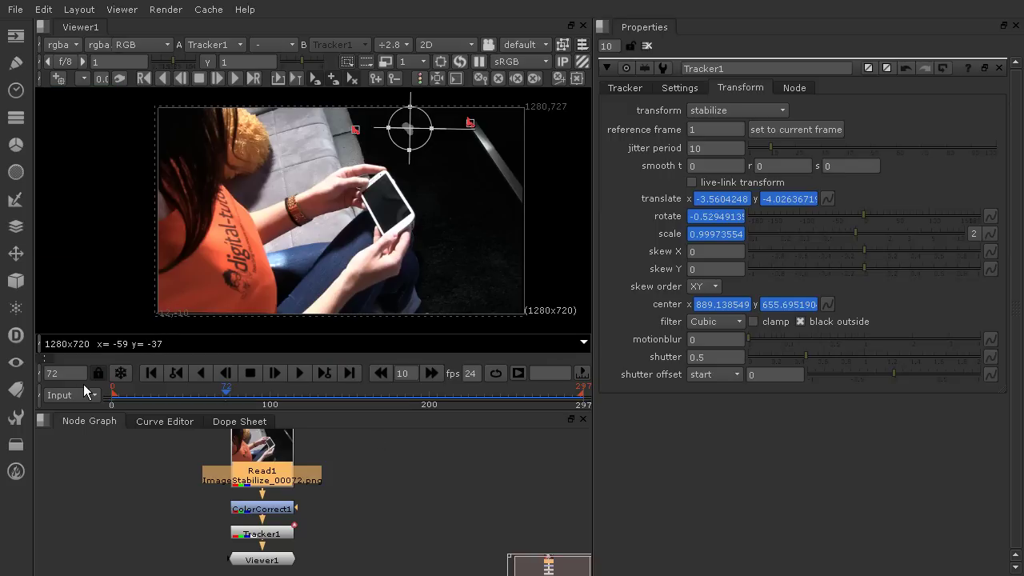
- Set Tracker1's reference frame to 0 and scrub the clip to check the stabilization
click(113, 399)
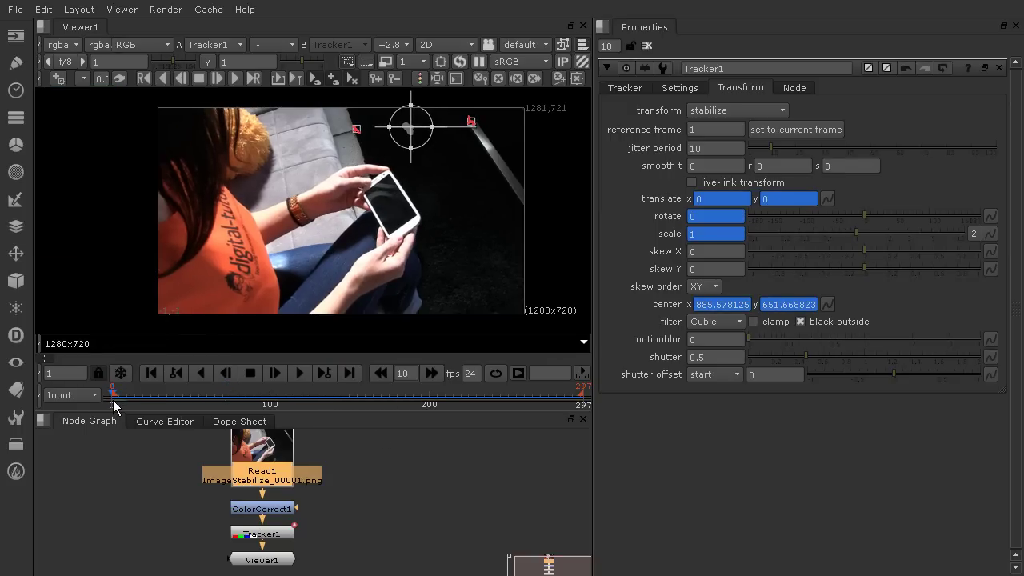
click(702, 130)
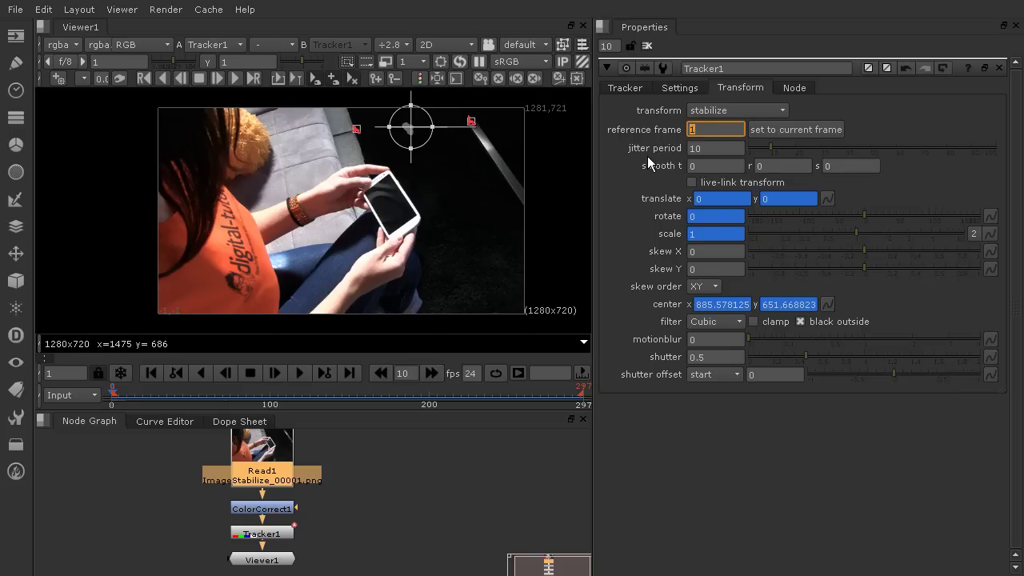
text(0)
key(Return)
drag(148, 400, 401, 391)
drag(310, 386, 347, 403)
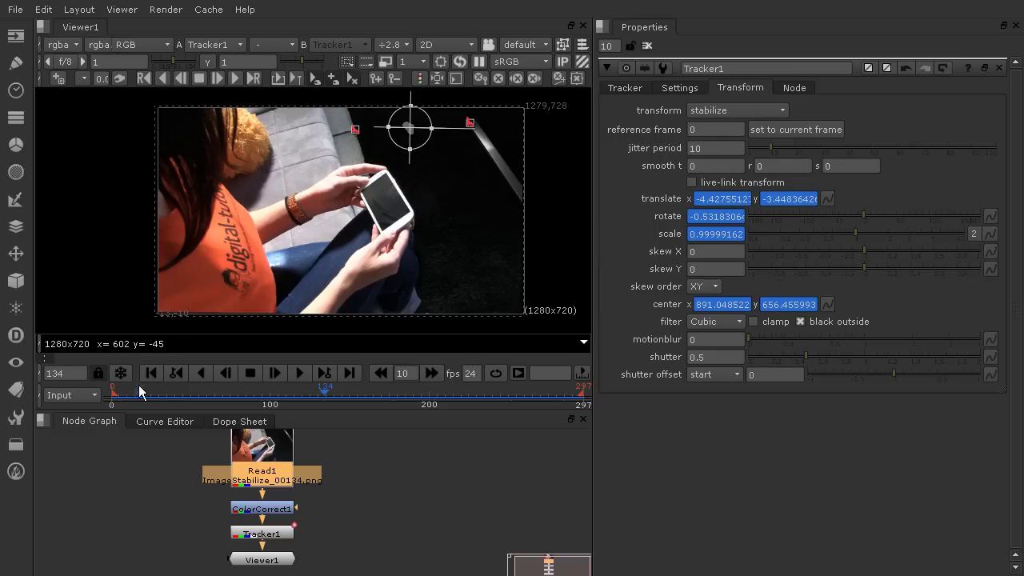
- Scrub from frame 0 to frame 119 to check the stabilized clip
click(112, 403)
drag(111, 405, 135, 406)
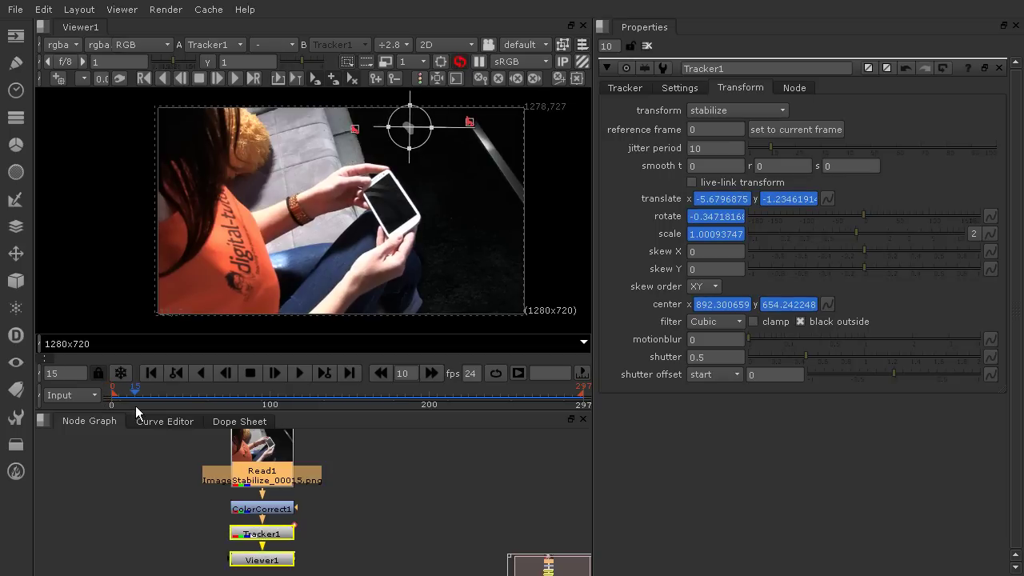
click(151, 472)
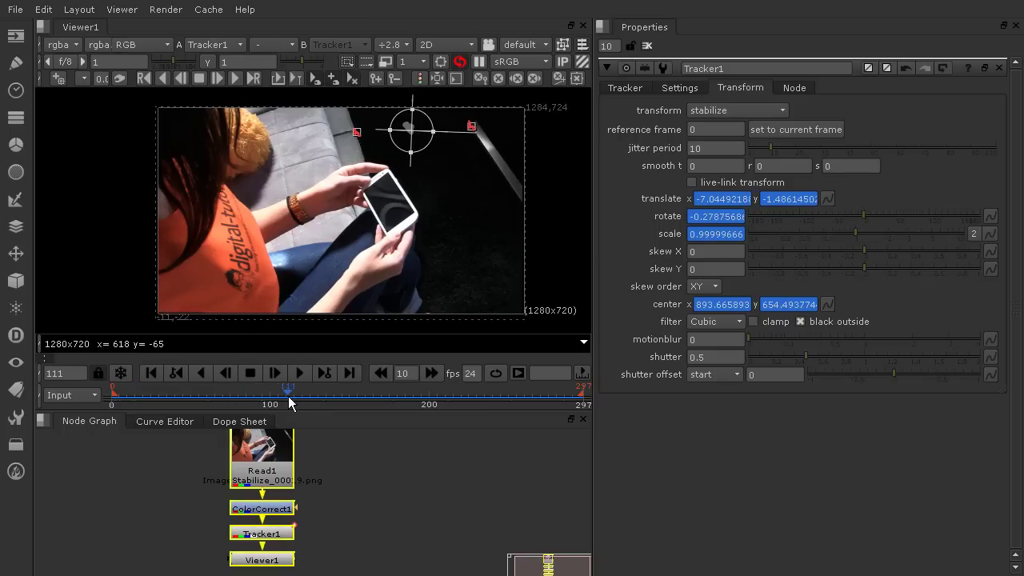
drag(290, 402, 572, 397)
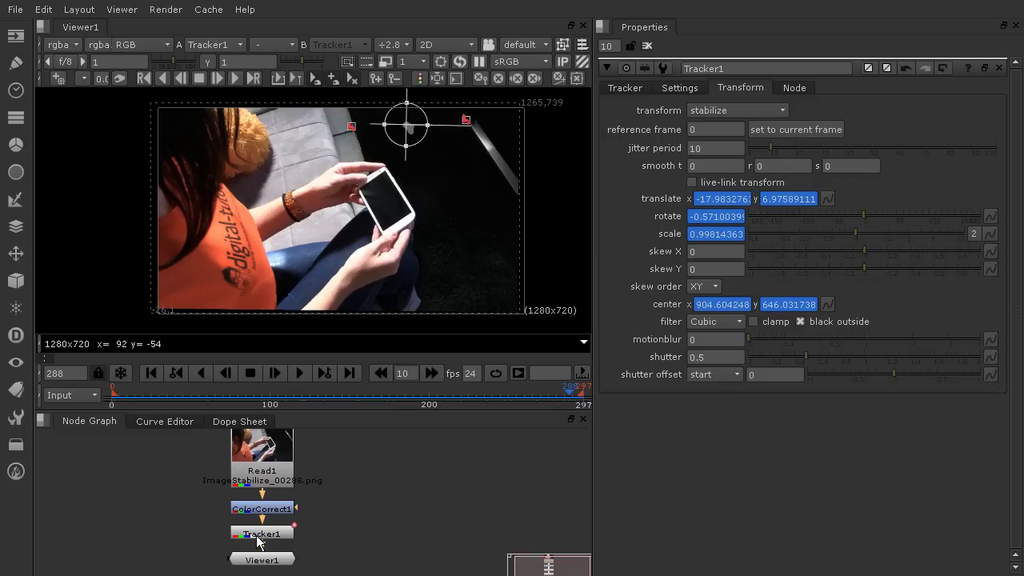
- Delete ColorCorrect1 and move Tracker1 up so Read1 feeds it directly
scroll(351, 522, down, 3)
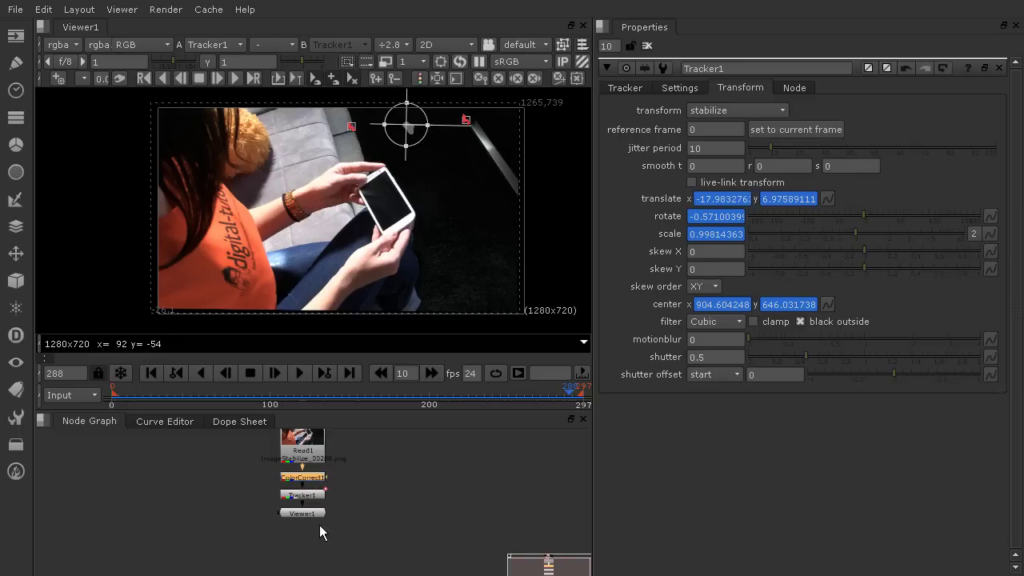
key(Delete)
drag(292, 498, 307, 542)
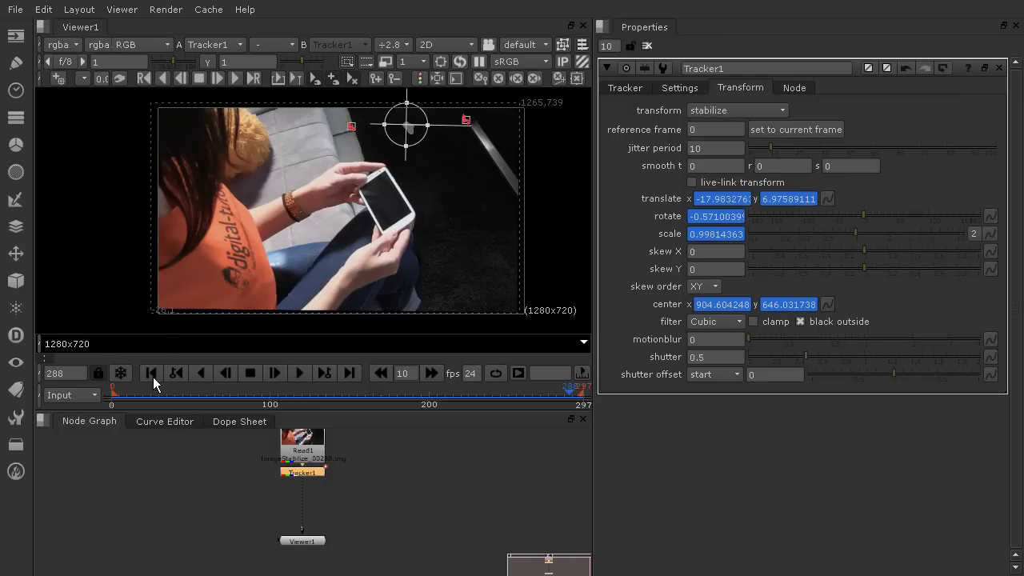
- Add a Transform node below Tracker1 from the Transform toolbar menu
click(16, 253)
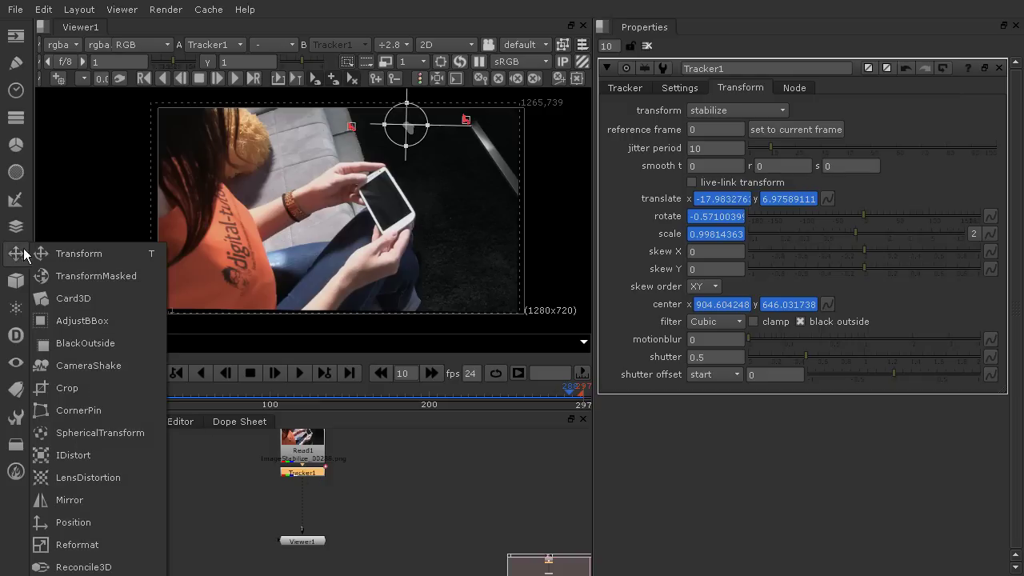
click(120, 255)
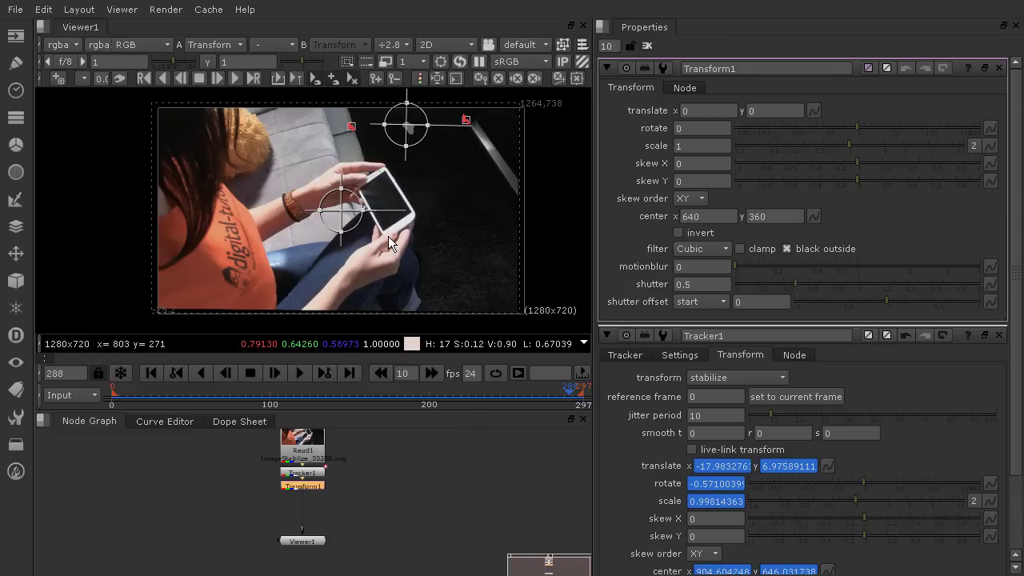
- Set Transform1's scale to 1.06 and recentre the viewer to check the frame edges
scroll(388, 236, up, 1)
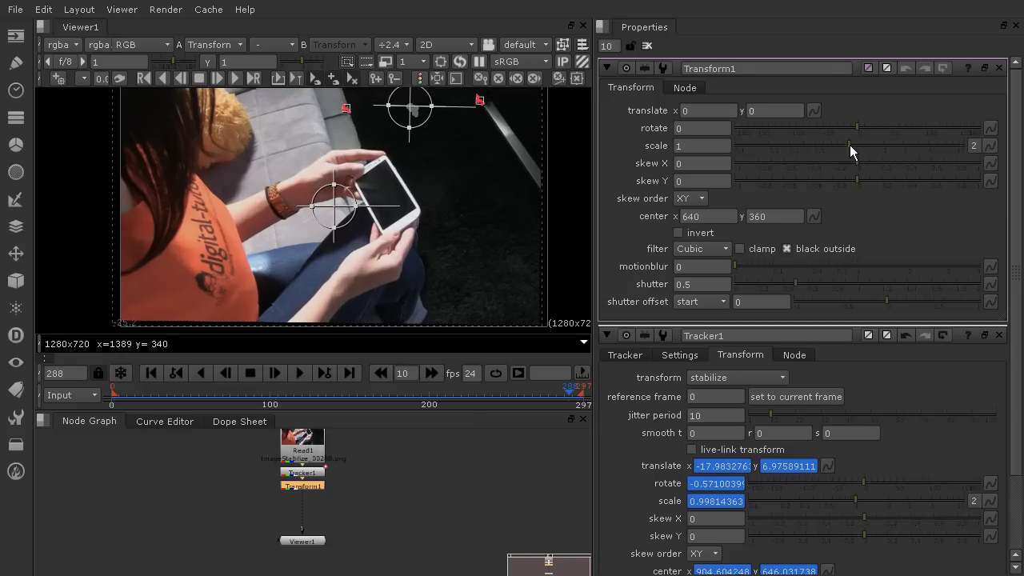
drag(849, 145, 851, 145)
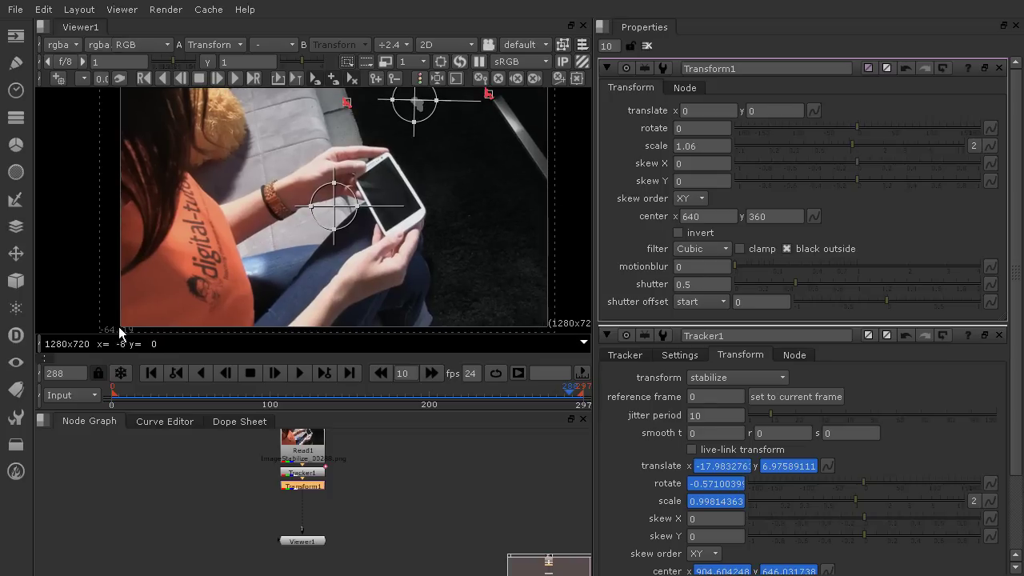
scroll(351, 218, down, 1)
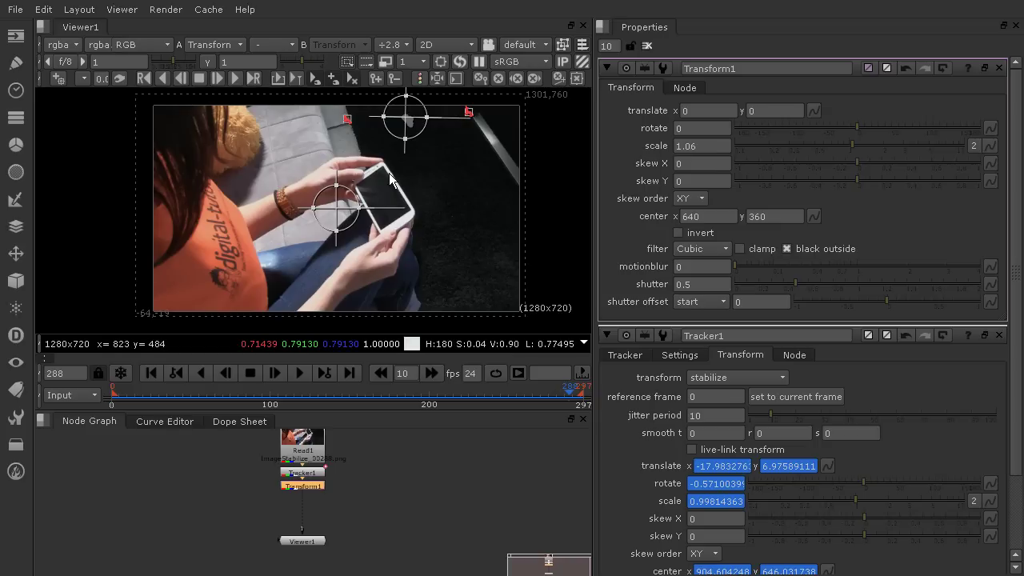
middle_drag(390, 178, 366, 184)
click(301, 373)
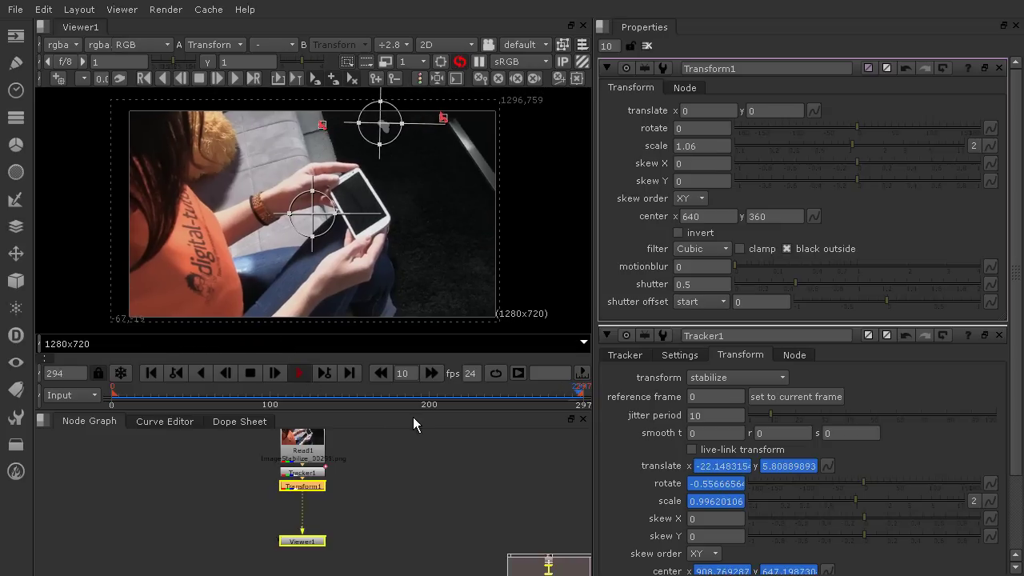